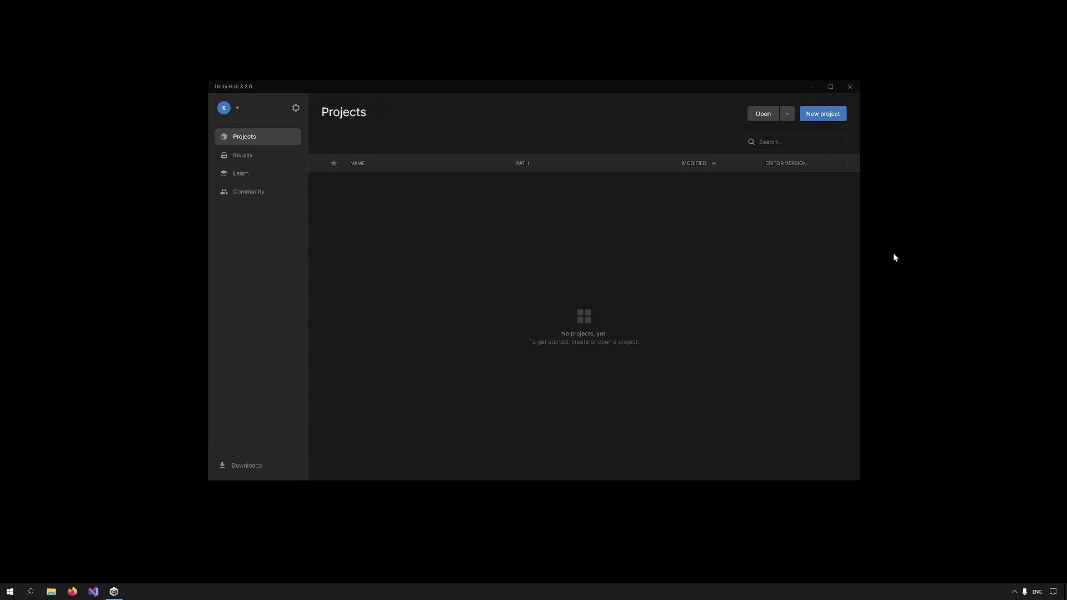
# Step: Create a new project from the 3D (URP) template using editor version 2021.3.4f1
pyautogui.click(813, 114)
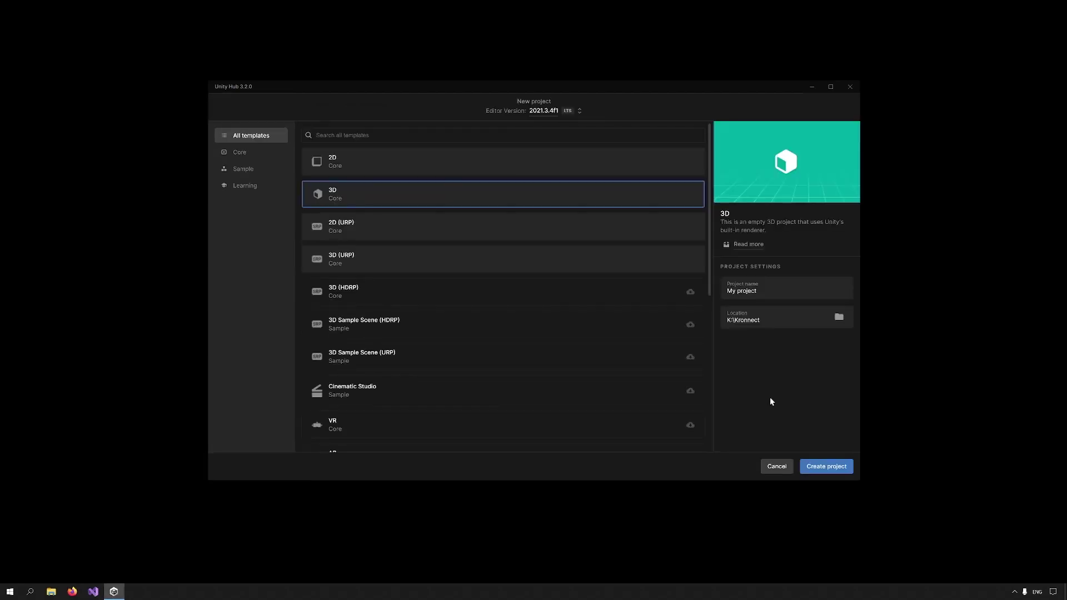
pyautogui.click(537, 111)
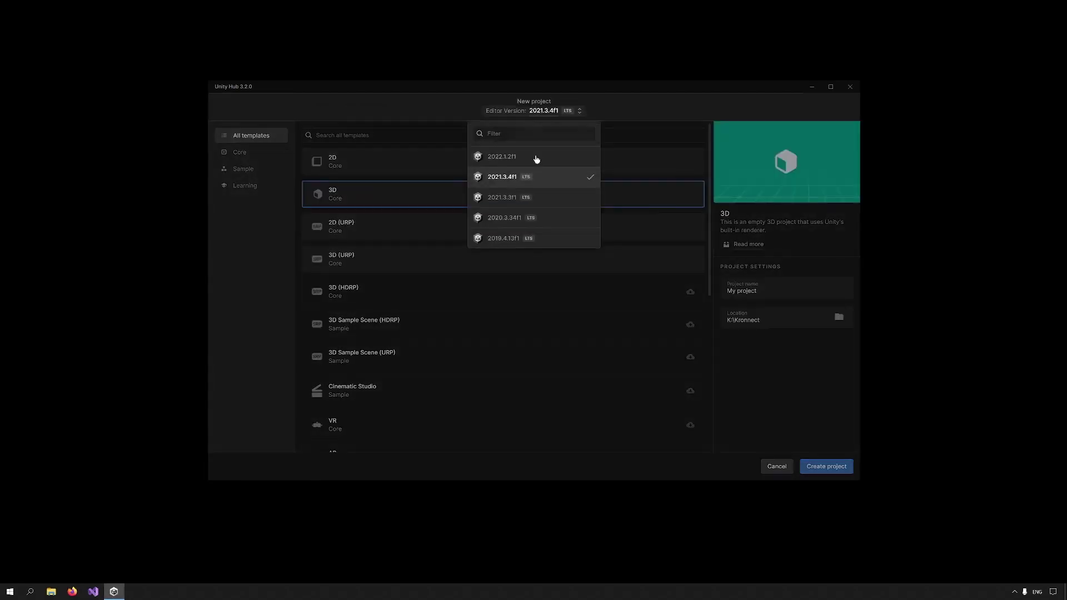
pyautogui.click(535, 183)
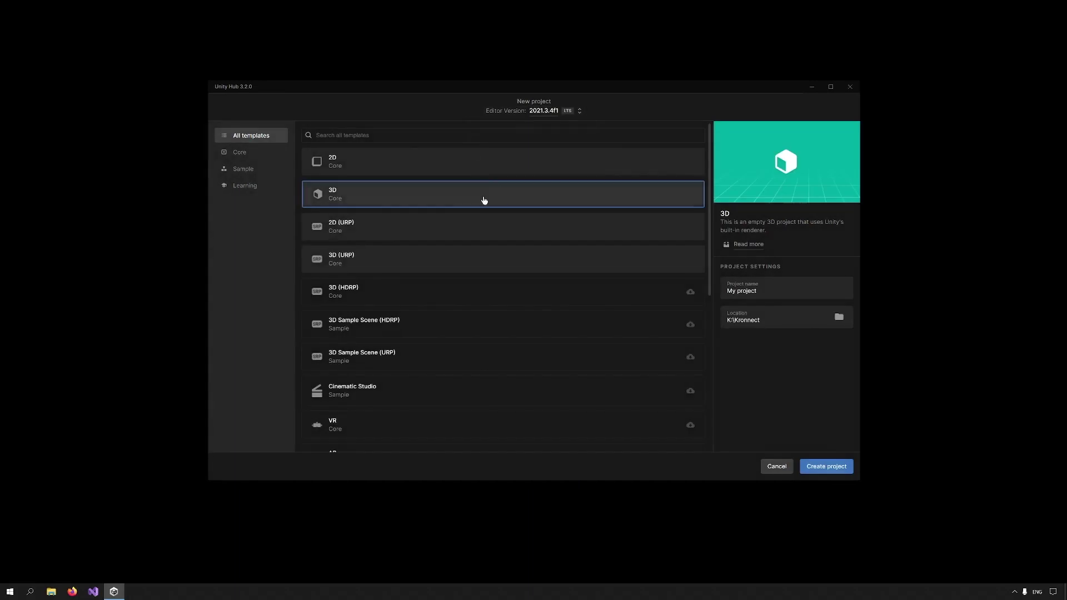
pyautogui.click(434, 258)
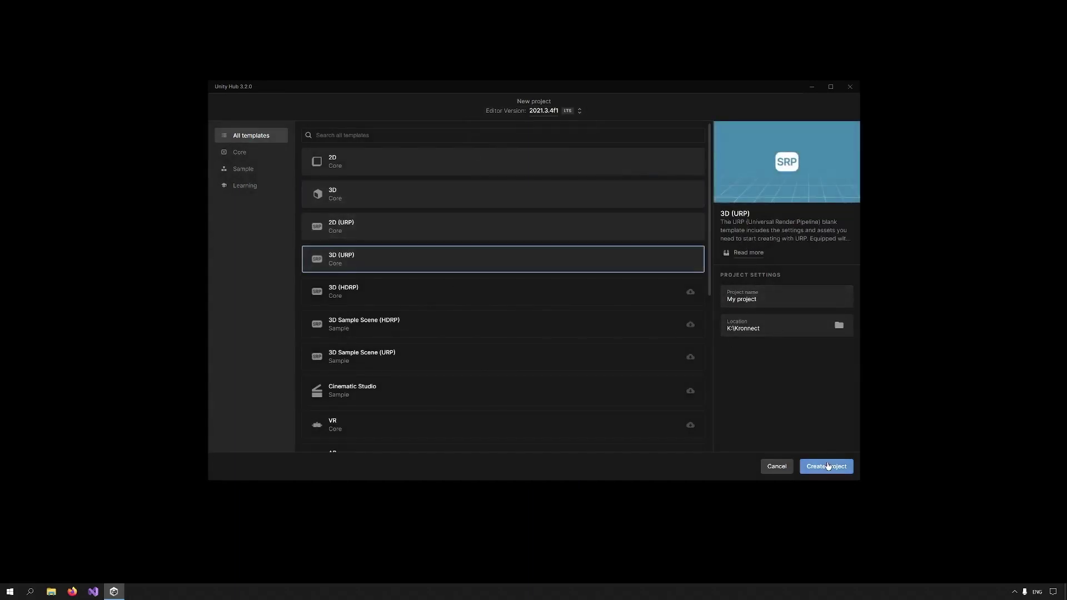
pyautogui.click(826, 467)
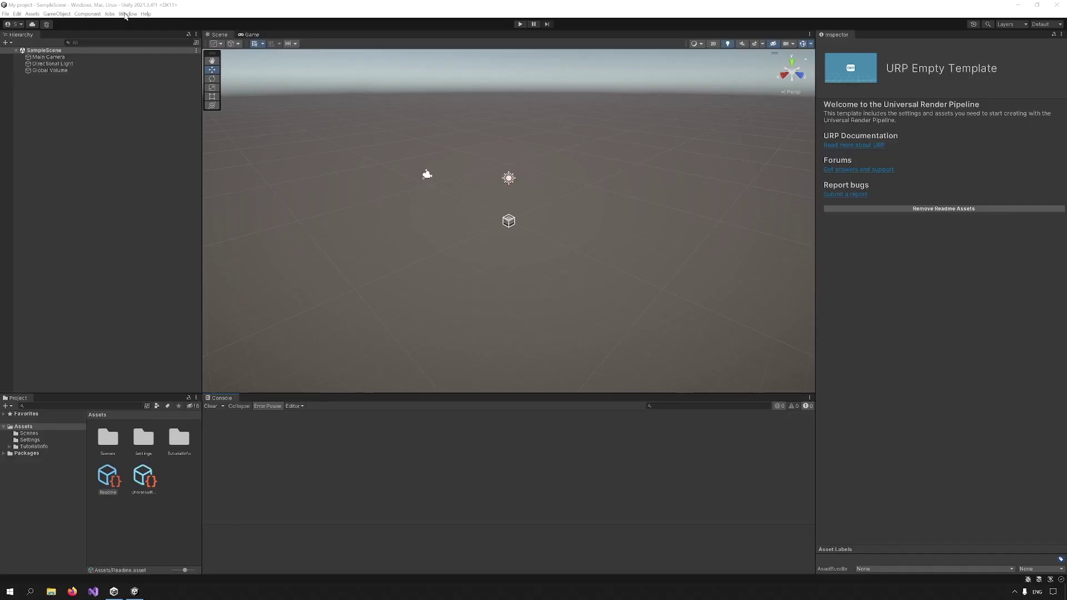
# Step: Open the Package Manager, switch it to My Assets and search for "radiant"
pyautogui.click(127, 14)
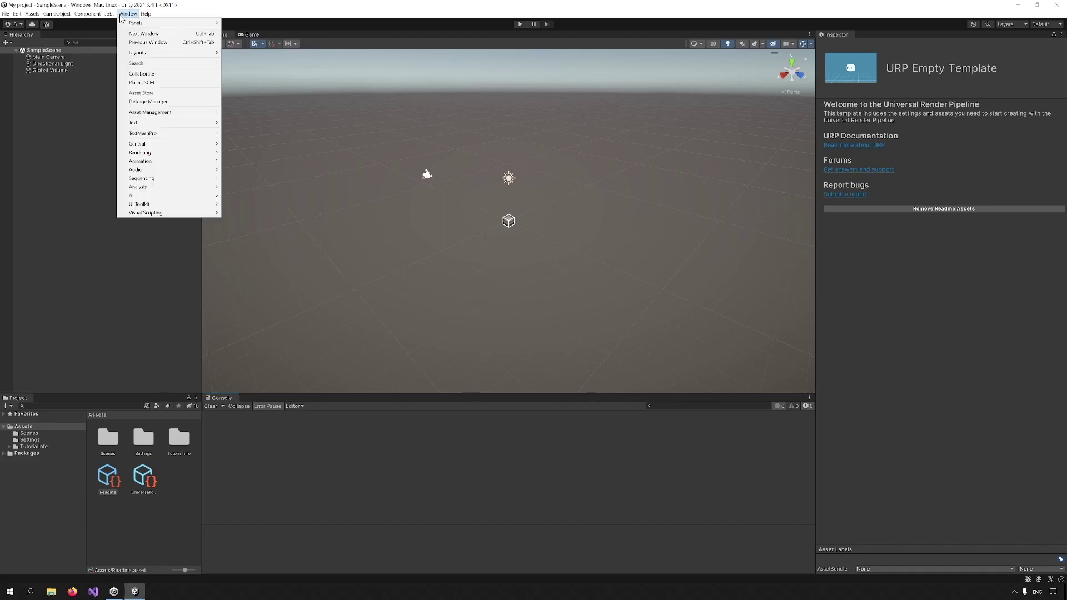
pyautogui.click(155, 105)
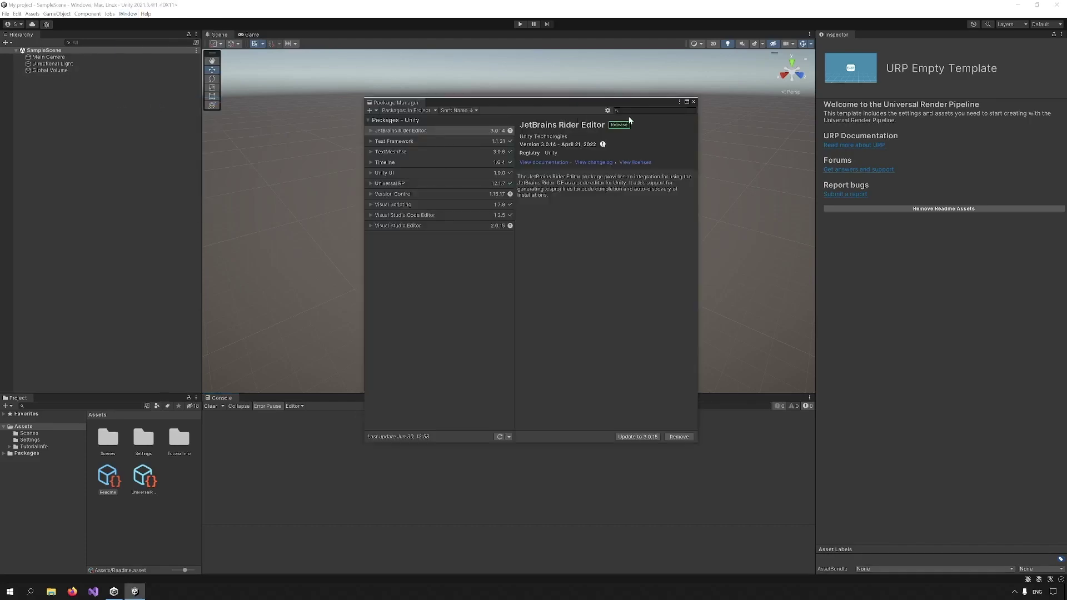
pyautogui.click(408, 110)
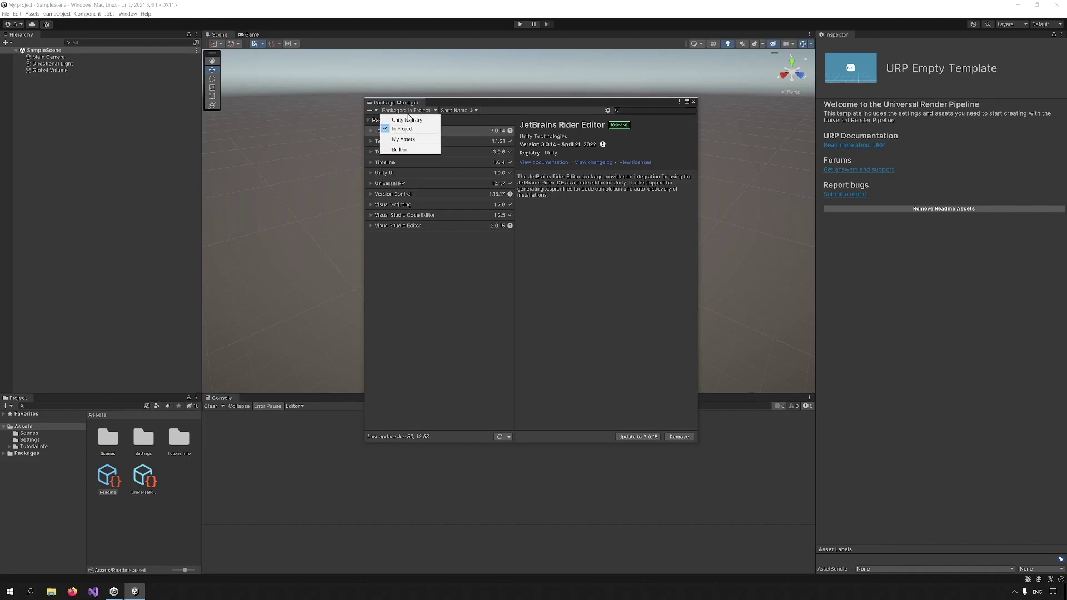
pyautogui.click(403, 137)
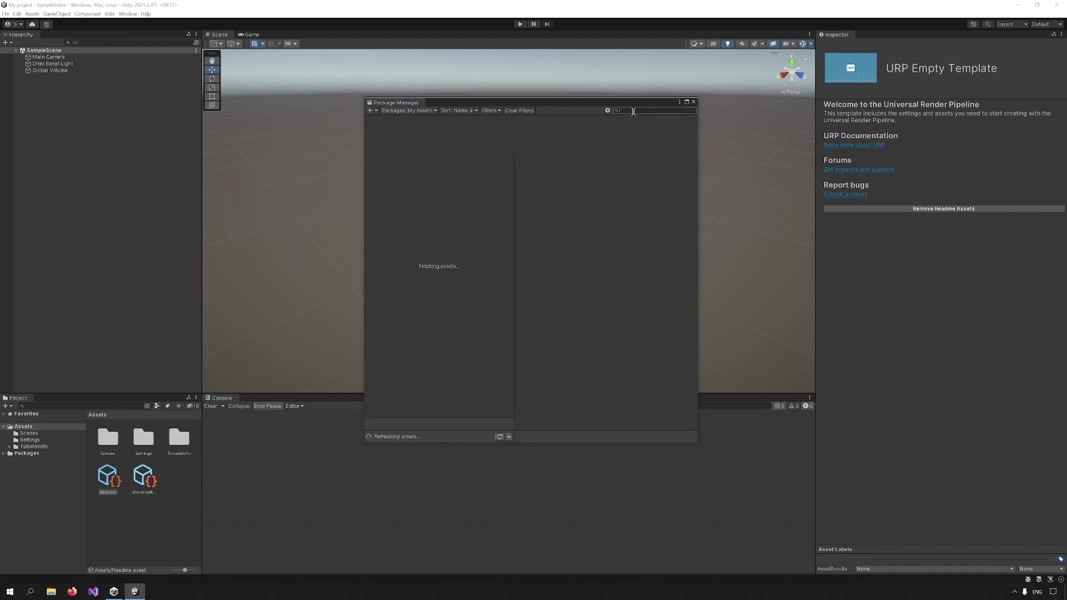
pyautogui.click(634, 111)
pyautogui.write('radiant')
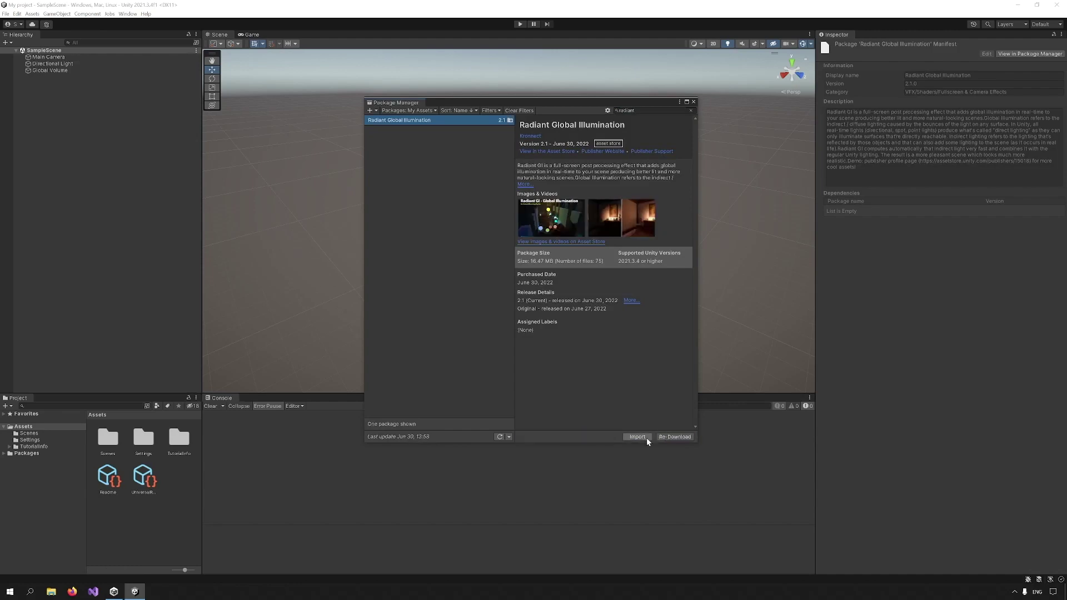
# Step: Import the Radiant Global Illumination package into the project and close the Package Manager
pyautogui.click(648, 438)
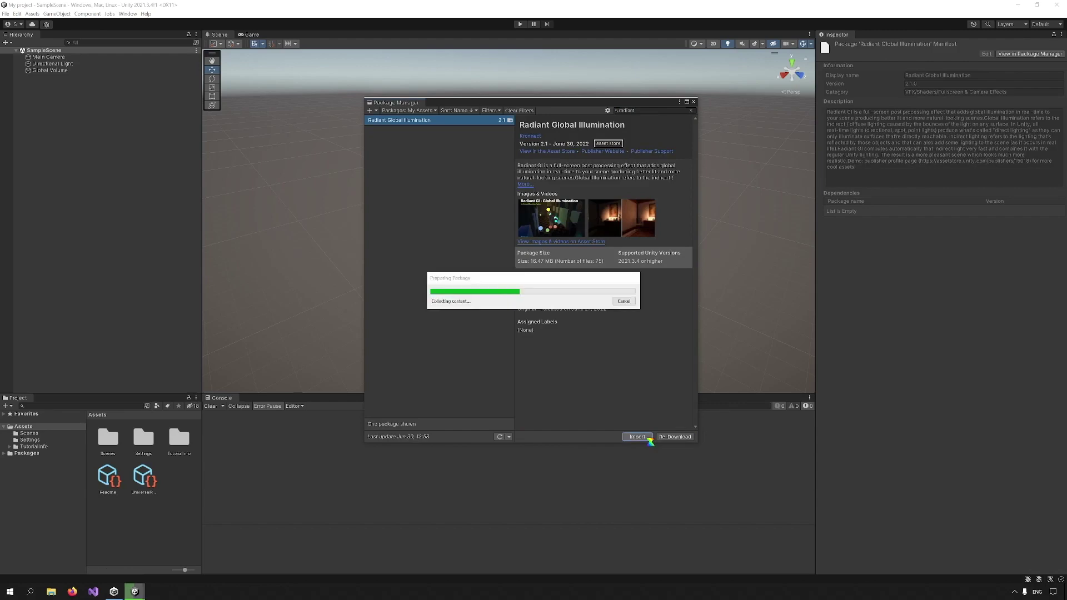
pyautogui.click(665, 486)
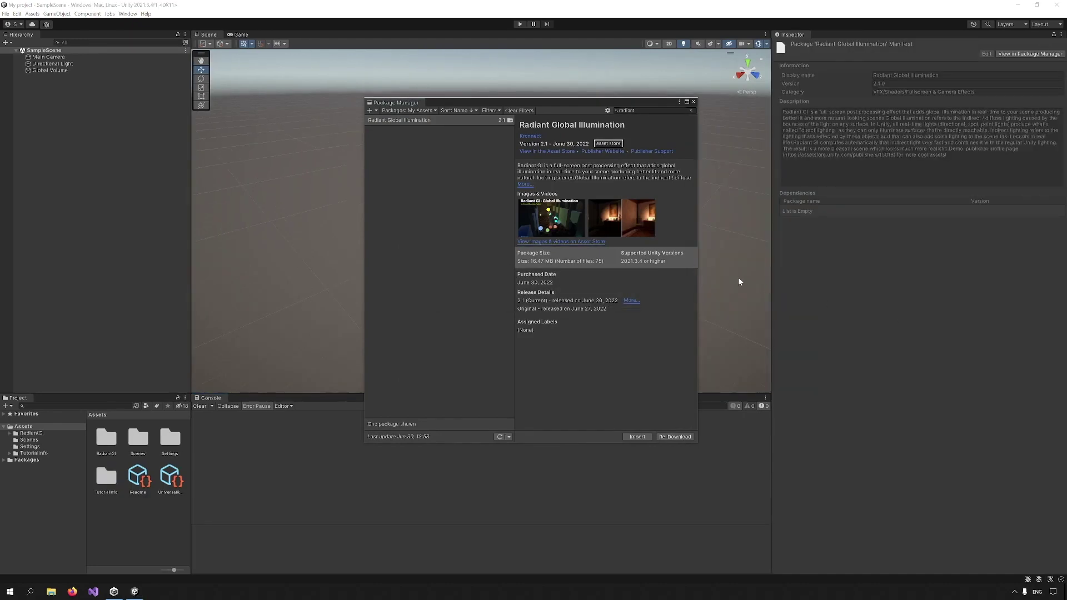
pyautogui.click(693, 102)
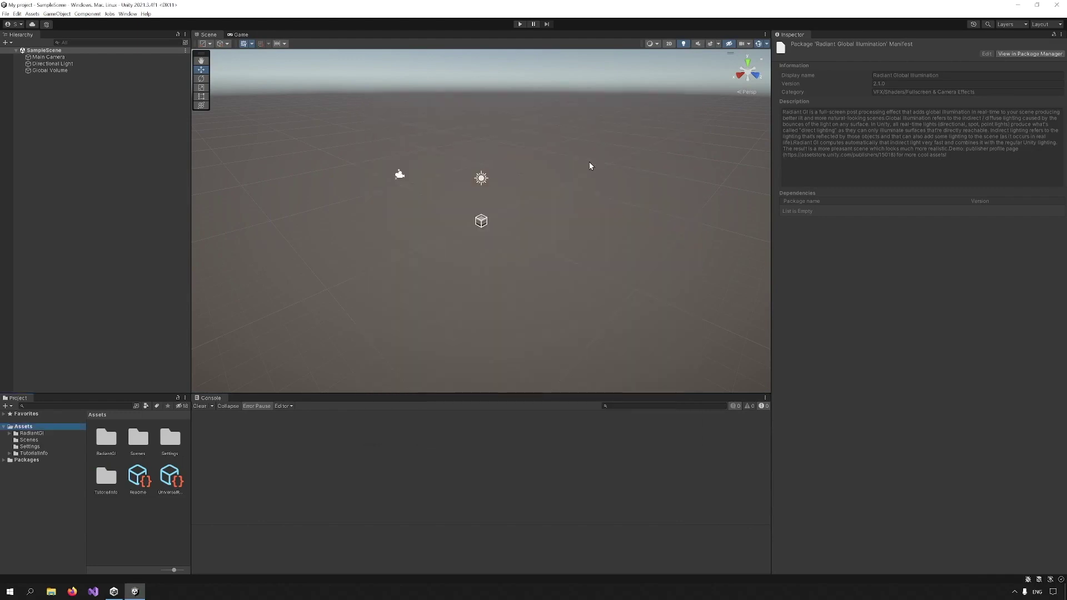
# Step: Display the README from the RadiantGI folder and open the Graphics project settings so its setup instructions stay readable
pyautogui.click(69, 433)
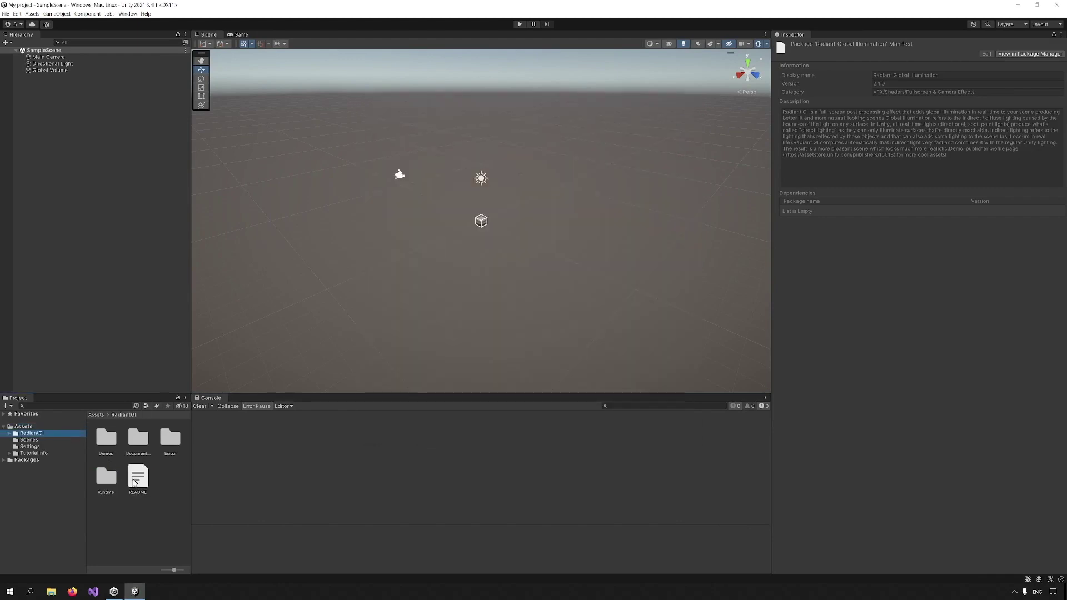
pyautogui.click(137, 478)
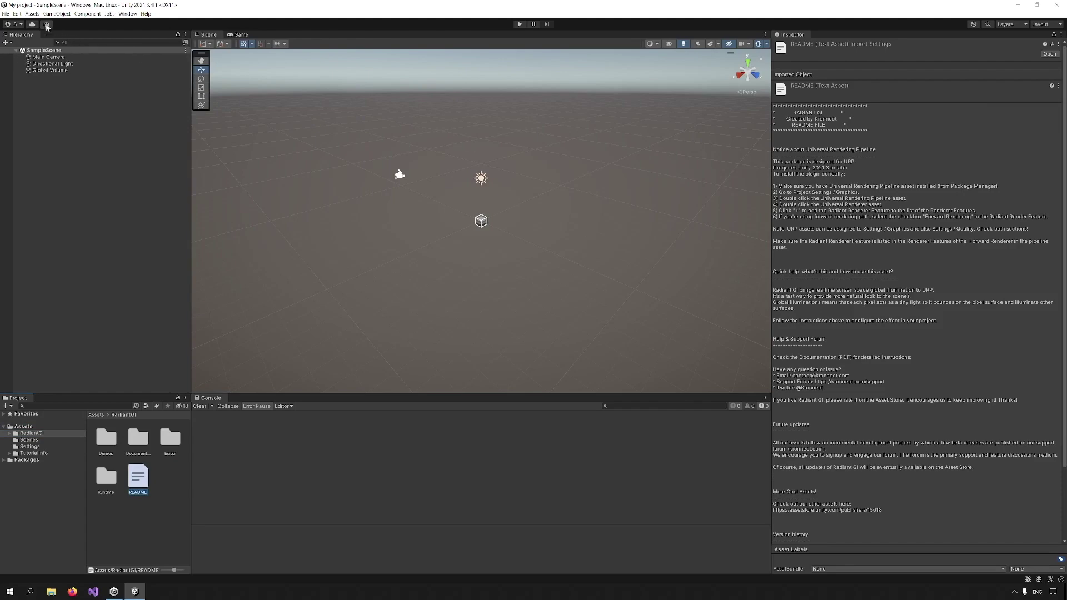
pyautogui.click(17, 14)
pyautogui.click(34, 256)
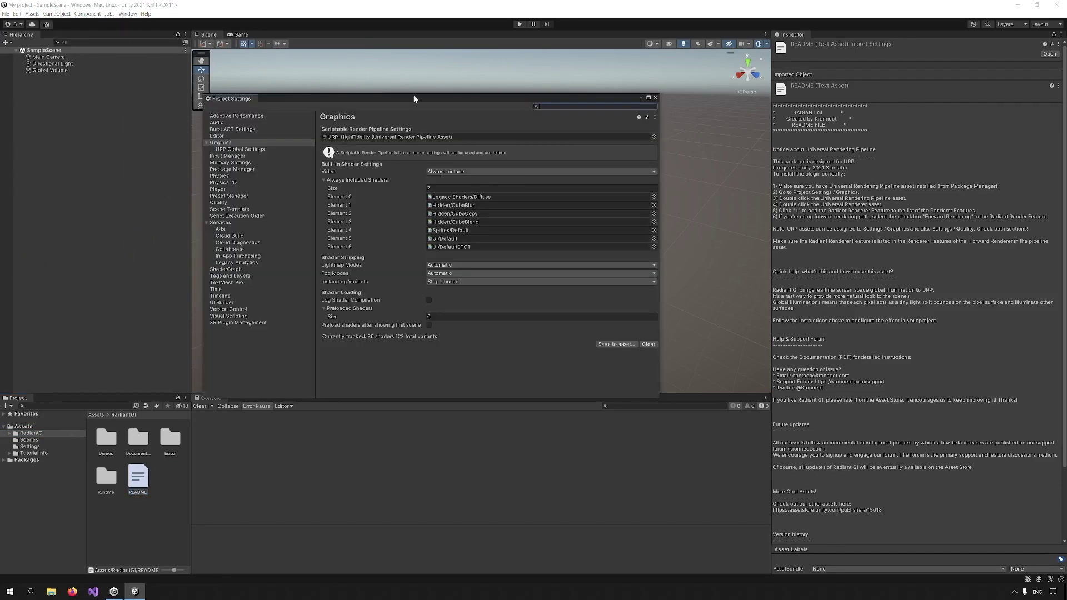
pyautogui.moveTo(493, 100); pyautogui.dragTo(573, 92)
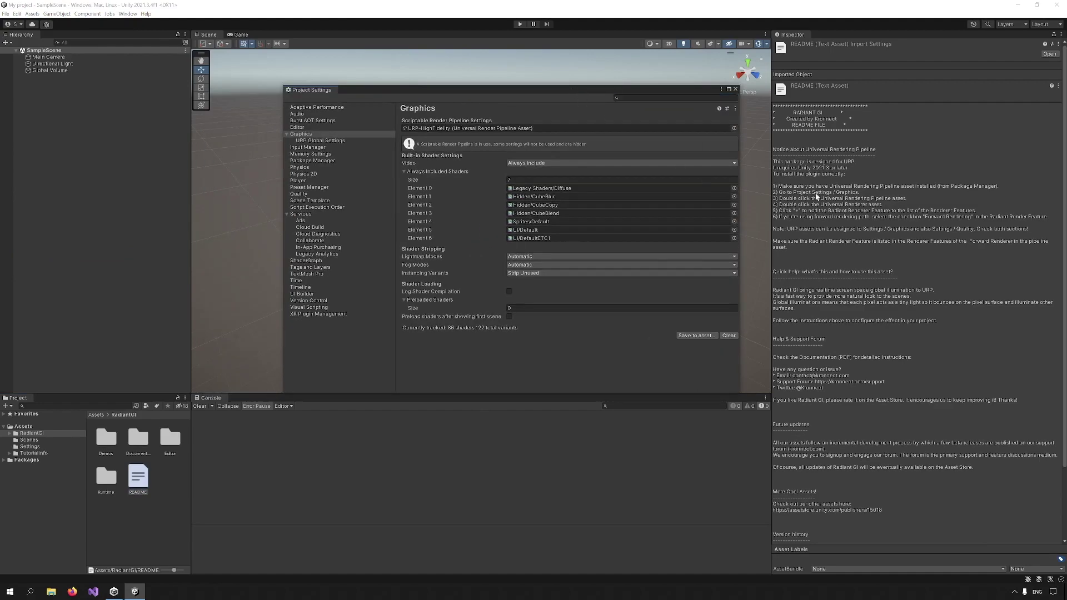
# Step: Locate the URP-HighFidelity pipeline asset from the Graphics settings and add the Radiant Render Feature to its renderer
pyautogui.doubleClick(499, 128)
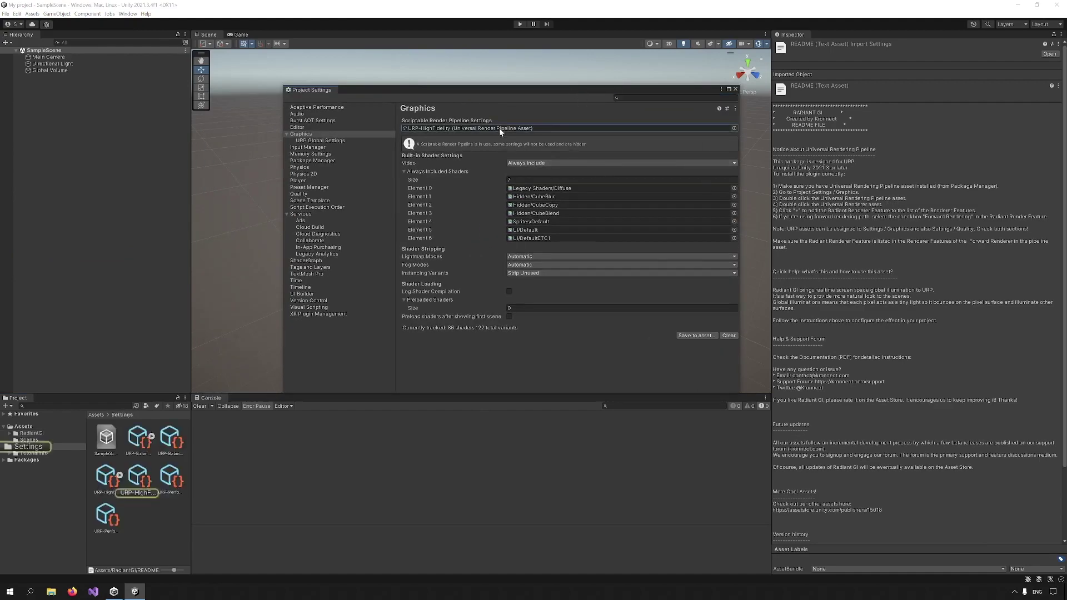
pyautogui.click(133, 481)
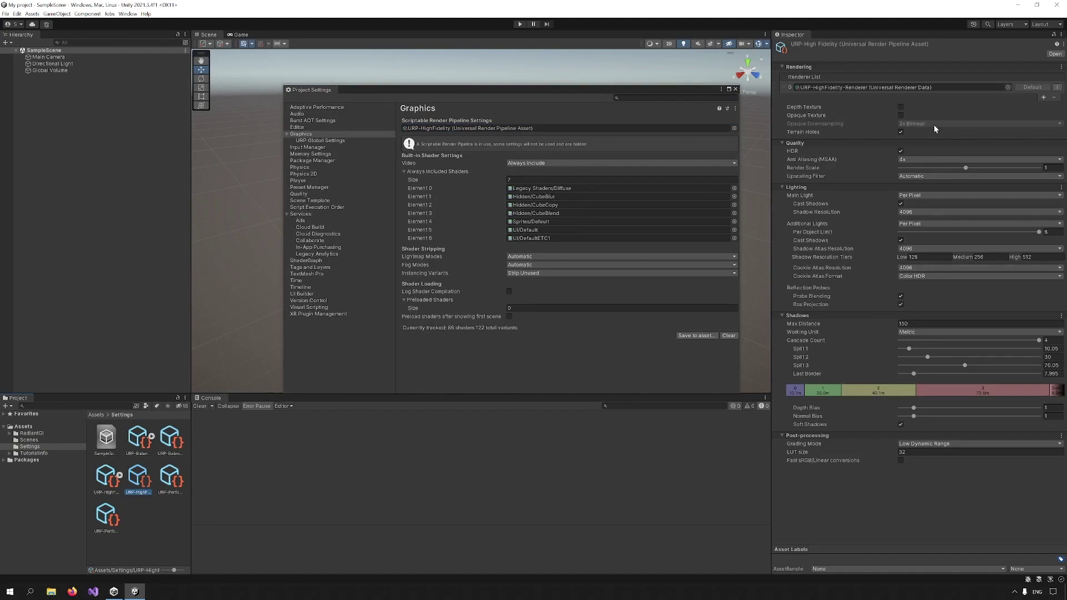
pyautogui.doubleClick(949, 87)
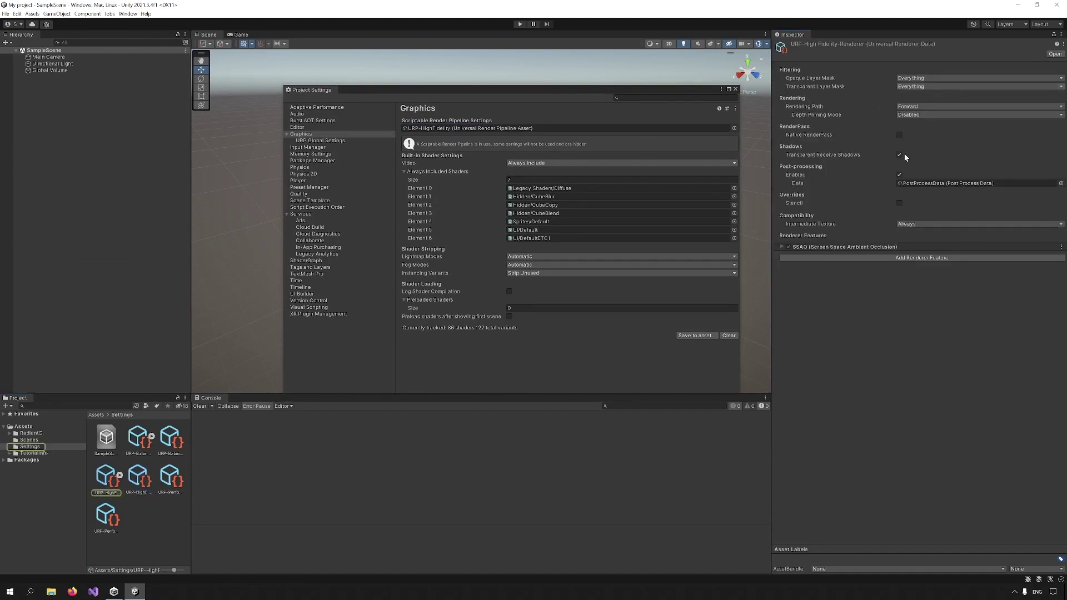
pyautogui.click(906, 258)
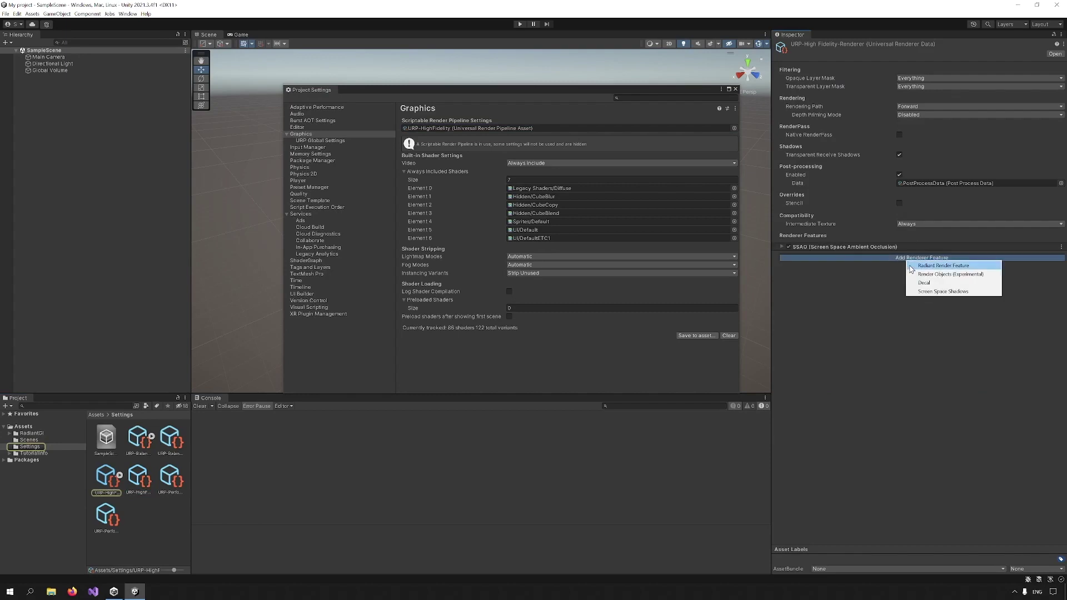
pyautogui.click(911, 270)
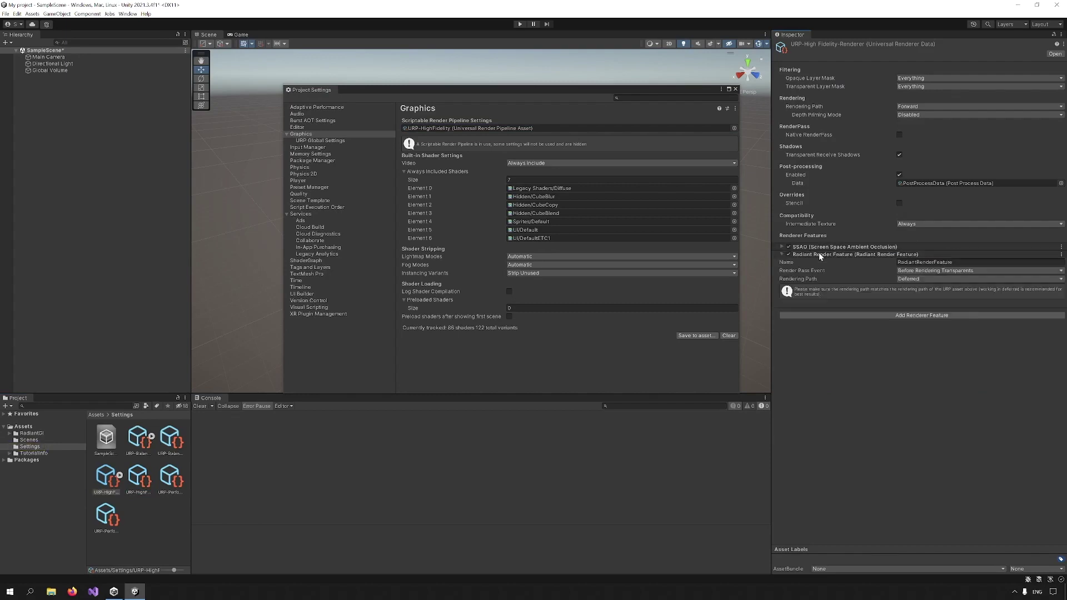
# Step: Set the Rendering Path of the URP-HighFidelity renderer to Deferred to match the Radiant Render Feature
pyautogui.click(922, 279)
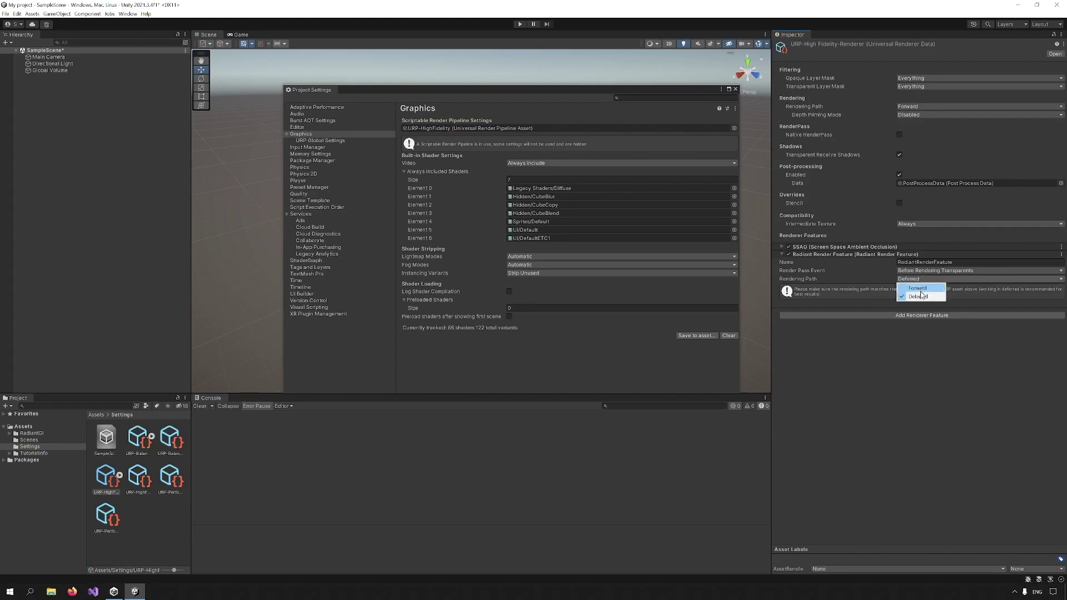
pyautogui.click(916, 108)
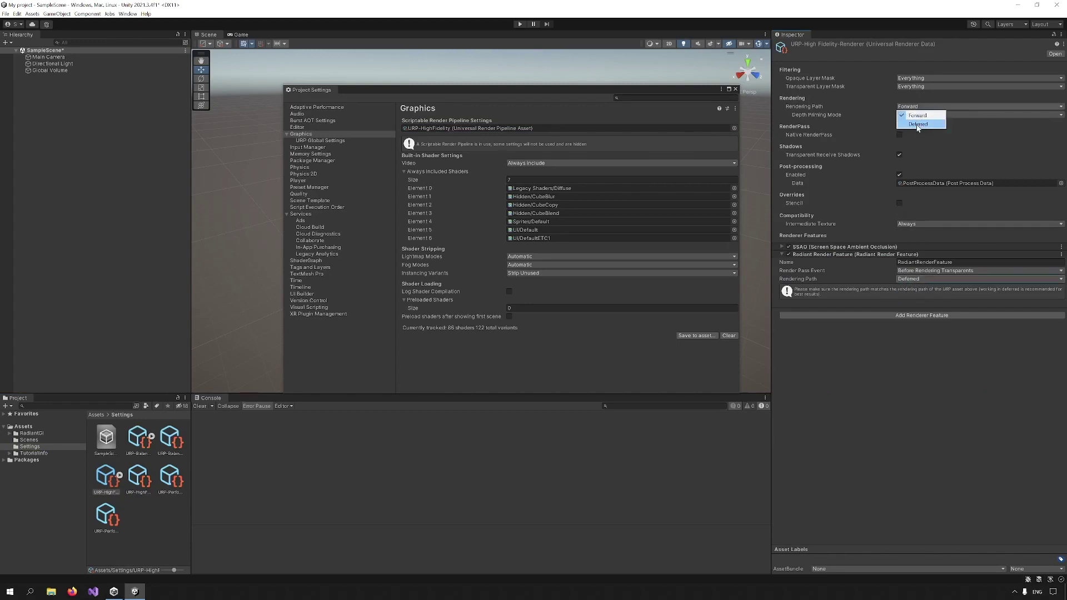
pyautogui.click(917, 125)
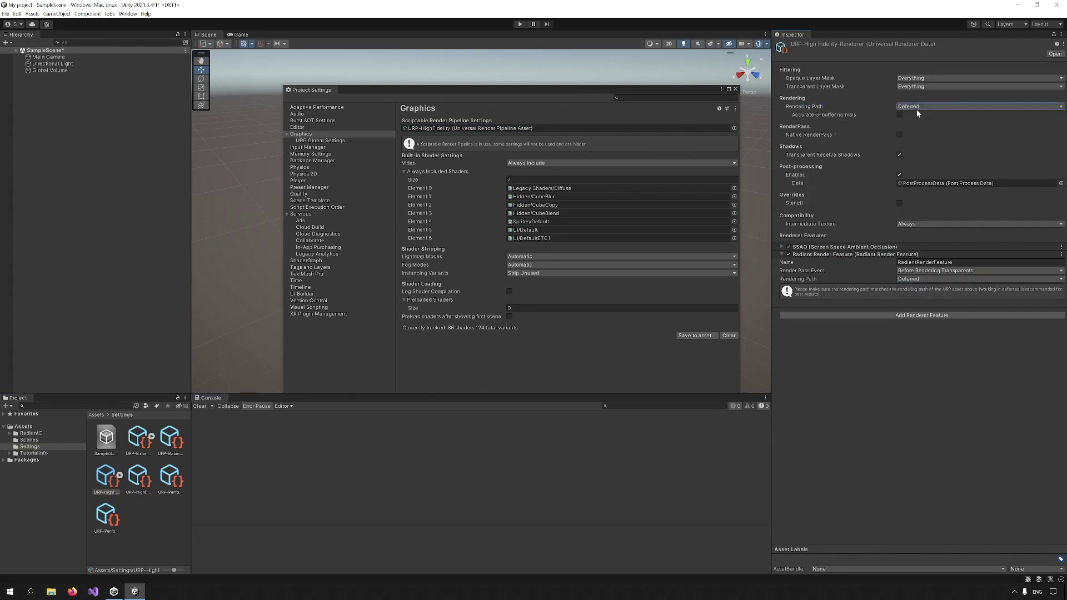
# Step: Set the Rendering Path to Forward on both the URP-HighFidelity renderer and its Radiant Render Feature
pyautogui.click(917, 108)
pyautogui.click(917, 117)
pyautogui.click(936, 279)
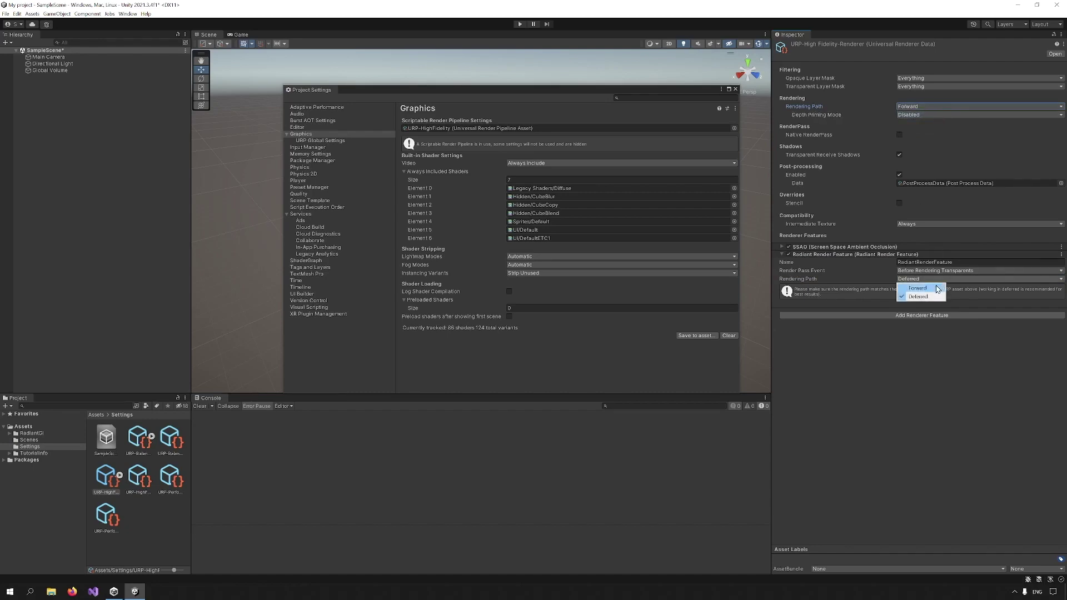
pyautogui.click(938, 288)
# Step: Set the Rendering Path of both the Radiant Render Feature and the renderer to Deferred, and close the project settings
pyautogui.click(943, 282)
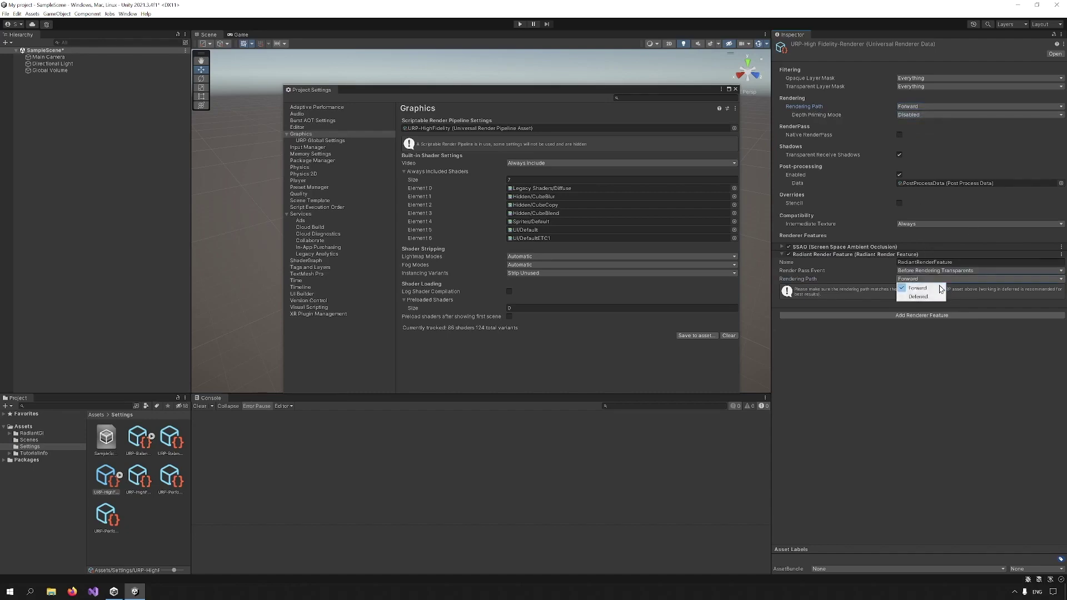
pyautogui.click(937, 297)
pyautogui.click(919, 123)
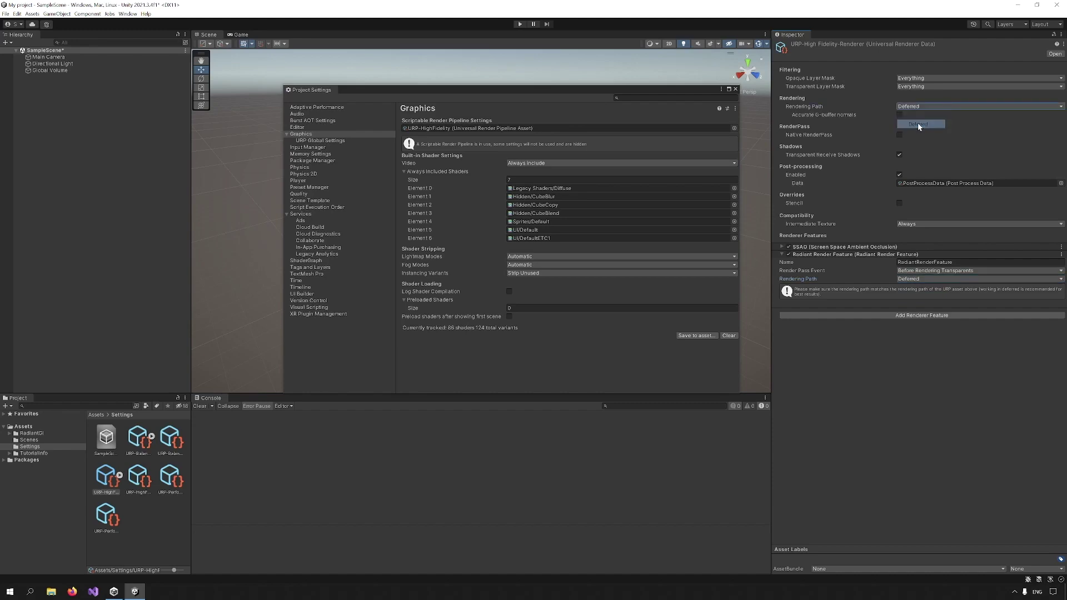
pyautogui.click(735, 90)
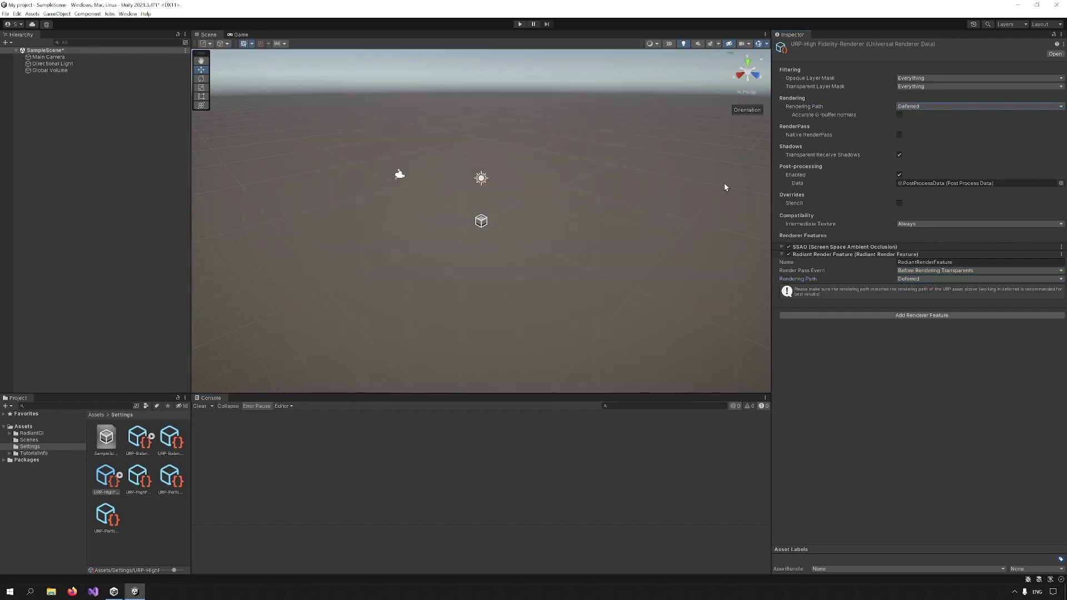
# Step: Open the Documentation PDF from the RadiantGI Documentation folder, read through to the demo scenes section, and return to Unity
pyautogui.click(32, 433)
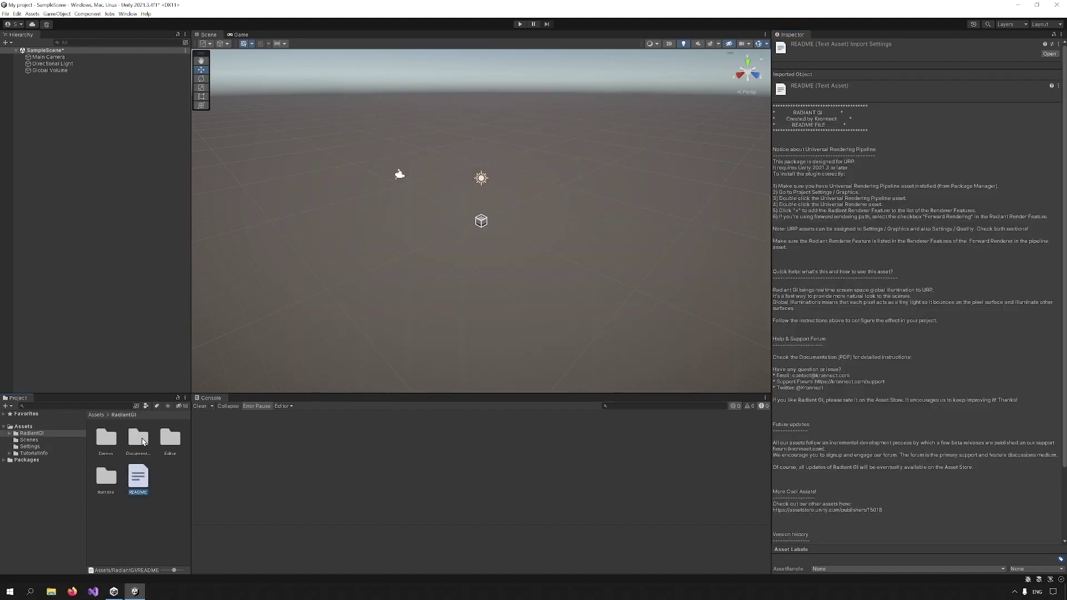
pyautogui.doubleClick(140, 438)
pyautogui.moveTo(174, 570); pyautogui.dragTo(163, 571)
pyautogui.doubleClick(119, 422)
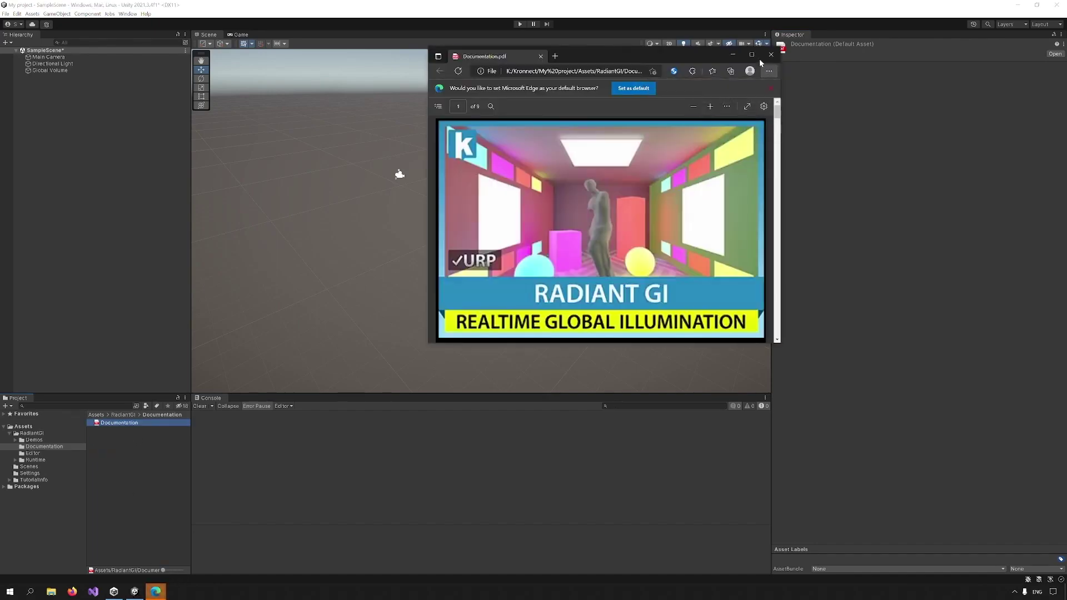
pyautogui.click(752, 54)
pyautogui.scroll(-15, 635, 328)
pyautogui.scroll(-5, 469, 508)
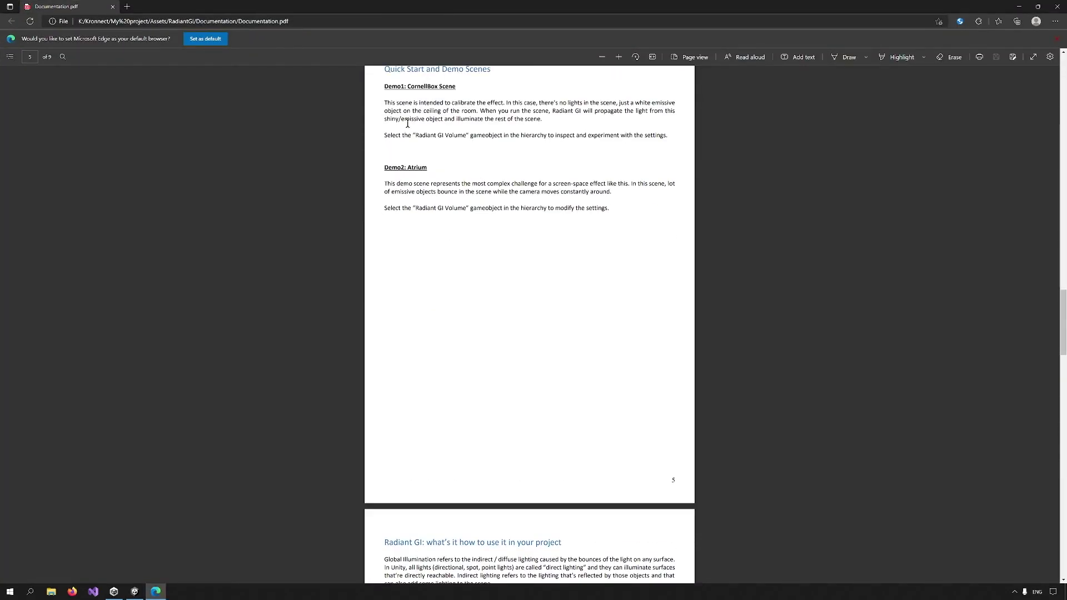
pyautogui.click(1019, 6)
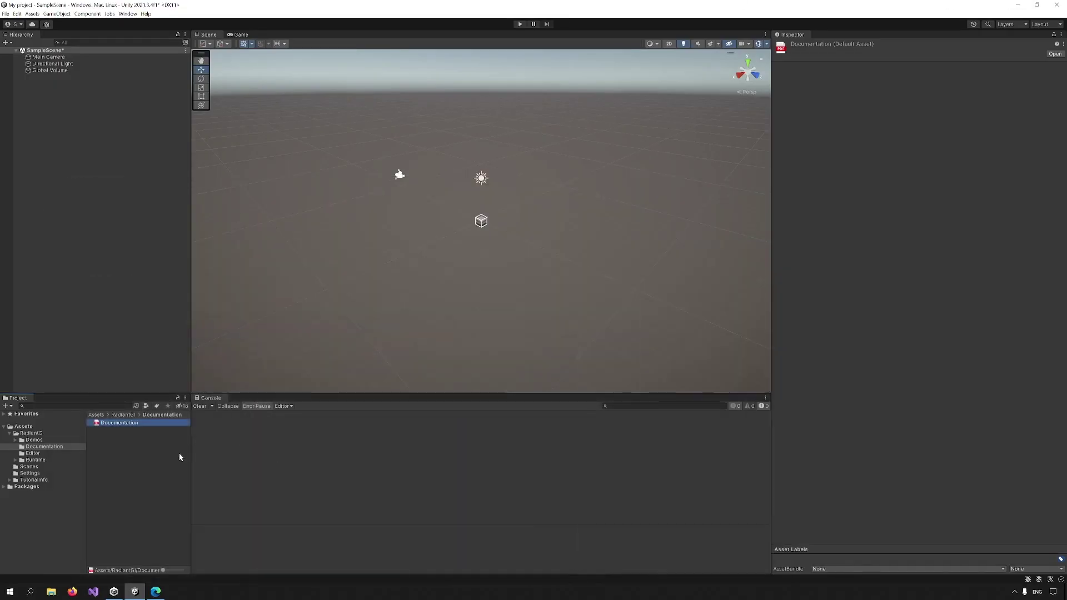
# Step: Open the Scene_Atrium demo scene from the Atrium folder in RadiantGI Demos
pyautogui.click(39, 440)
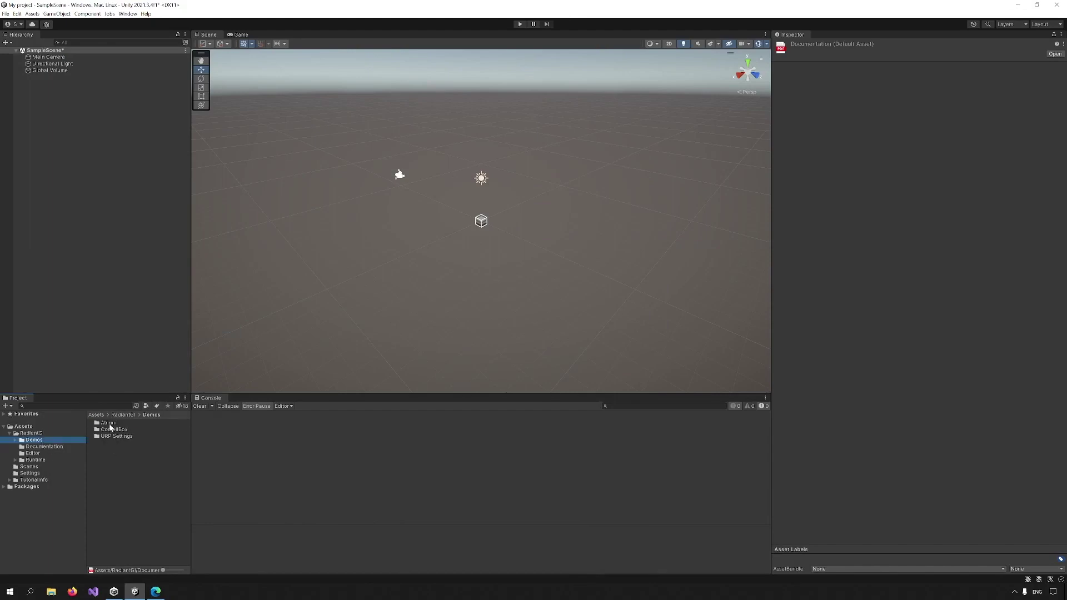
pyautogui.doubleClick(107, 423)
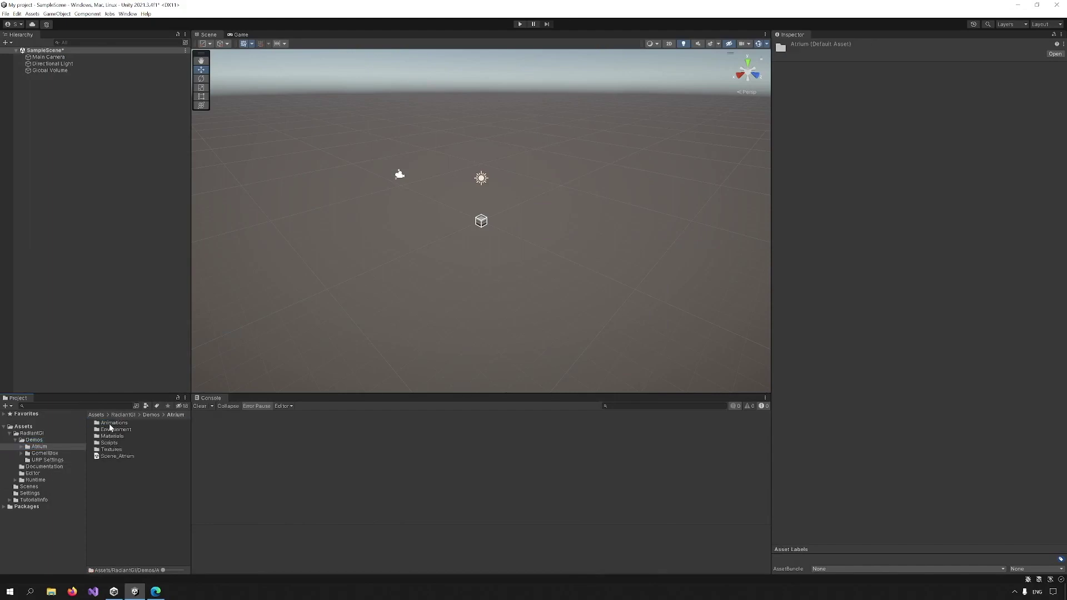
pyautogui.doubleClick(114, 457)
pyautogui.click(557, 312)
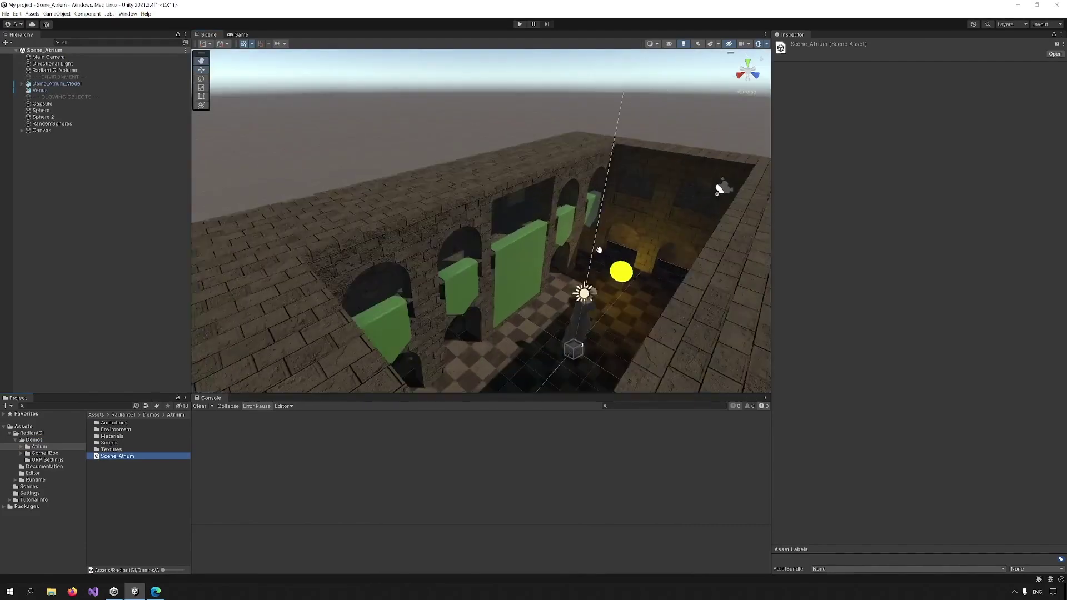
# Step: Expand the Radiant Global Illumination override of the Radiant GI Volume and raise its Indirect Intensity to 2.93
pyautogui.moveTo(599, 250); pyautogui.dragTo(414, 192, button='right')
pyautogui.click(68, 70)
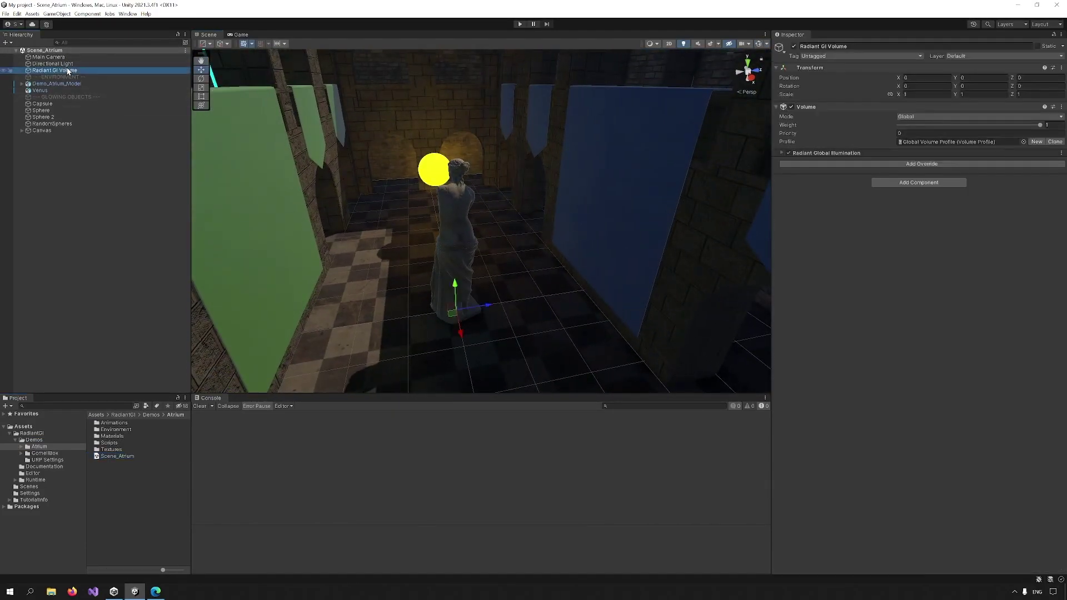
pyautogui.click(838, 153)
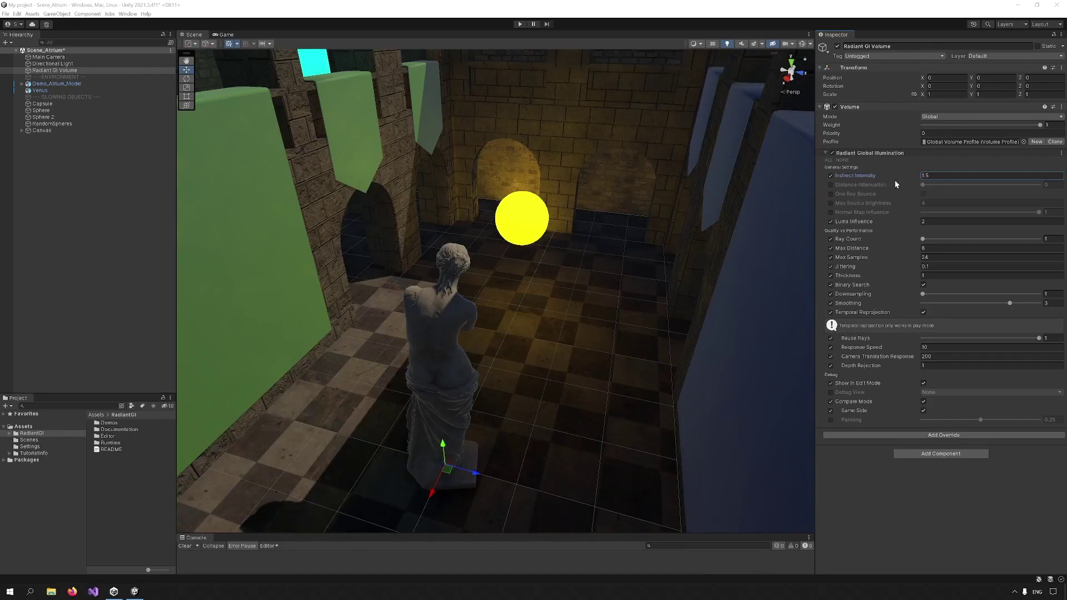
pyautogui.moveTo(873, 178)
pyautogui.mouseDown()
pyautogui.moveTo(904, 178)
pyautogui.moveTo(865, 185)
pyautogui.mouseUp()
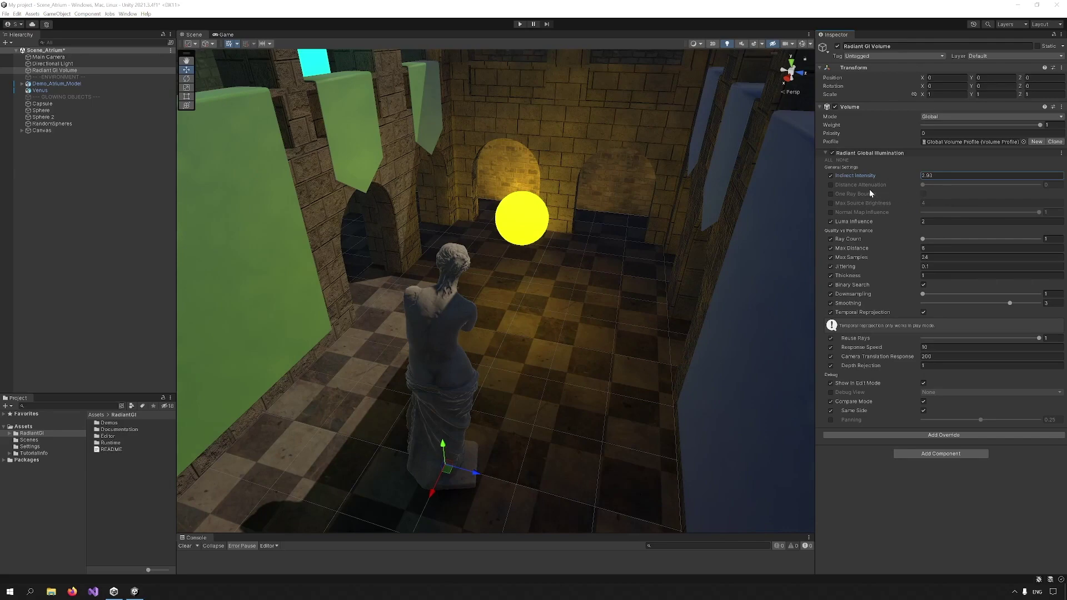
# Step: Try the Distance Attenuation override at a higher value and disable the override again
pyautogui.click(832, 185)
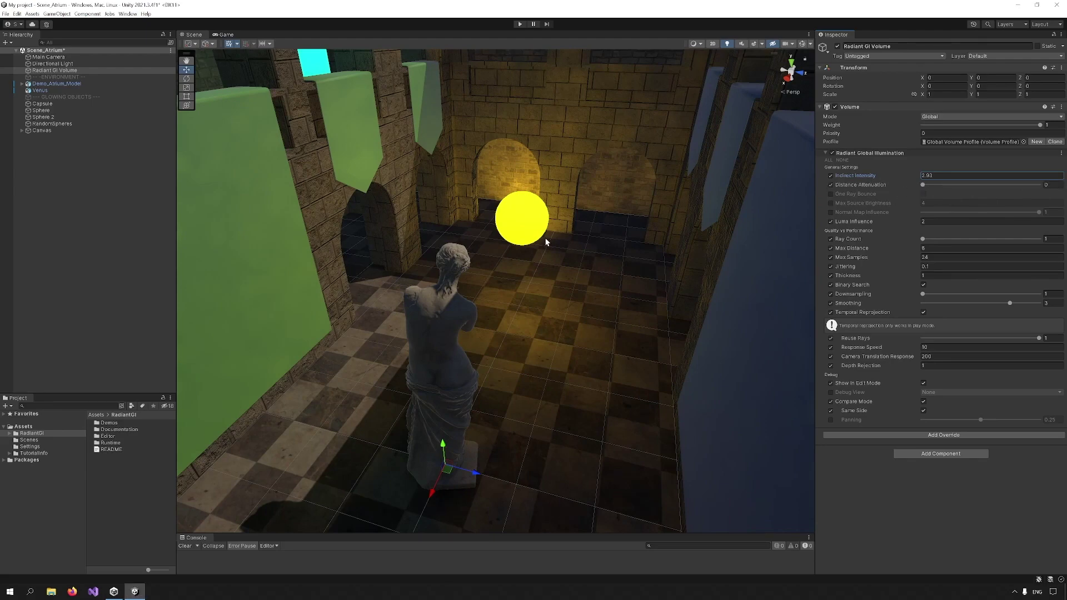
pyautogui.moveTo(923, 185); pyautogui.dragTo(958, 187)
pyautogui.click(831, 185)
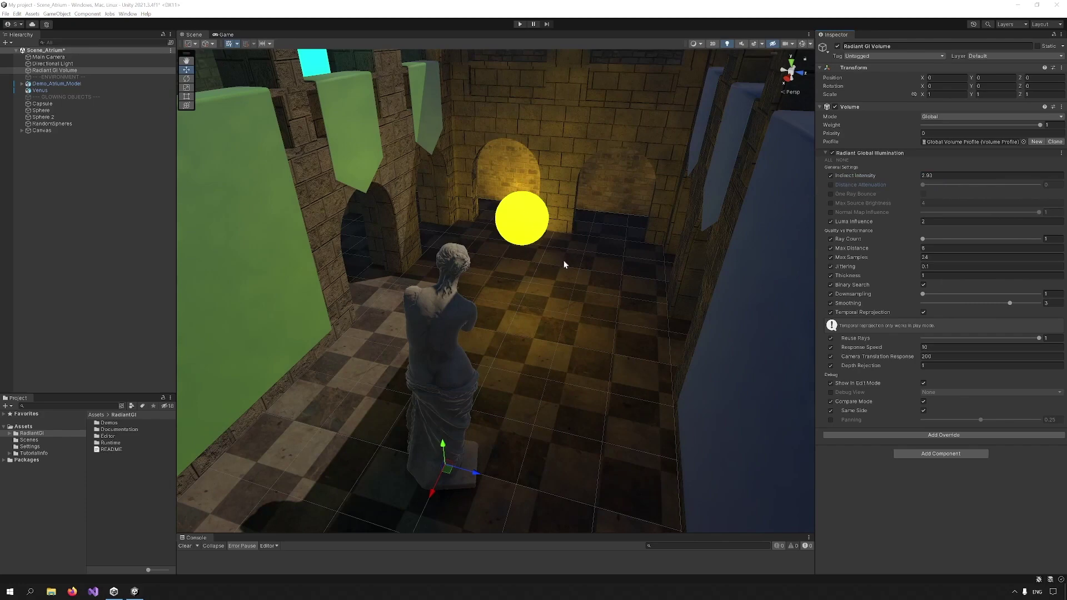
# Step: Try One Ray Bounce, then the Max Source Brightness override at 4, leaving both overrides disabled
pyautogui.click(923, 194)
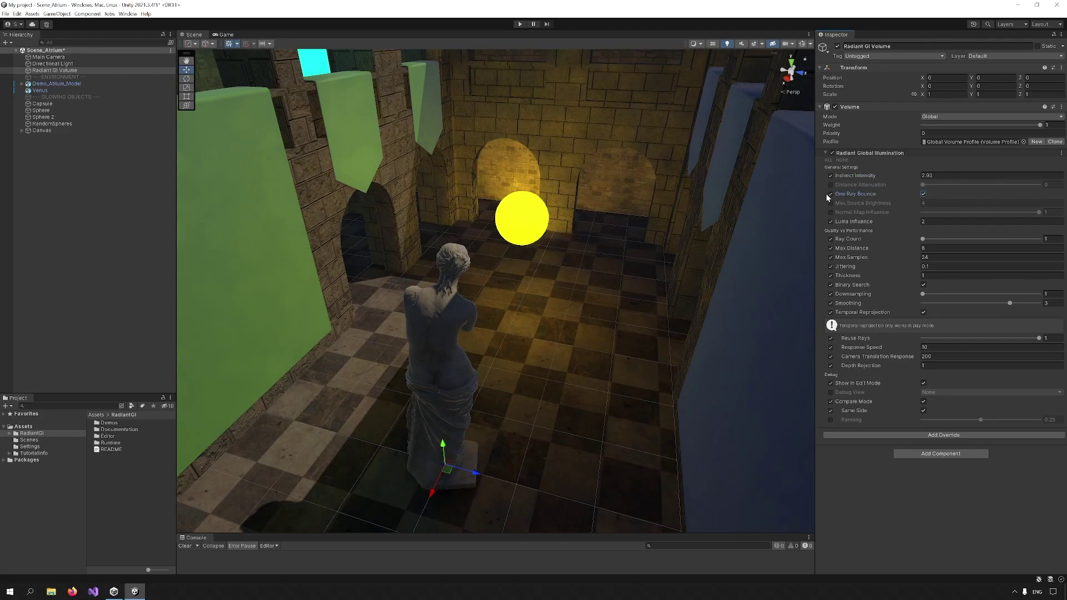
pyautogui.click(923, 194)
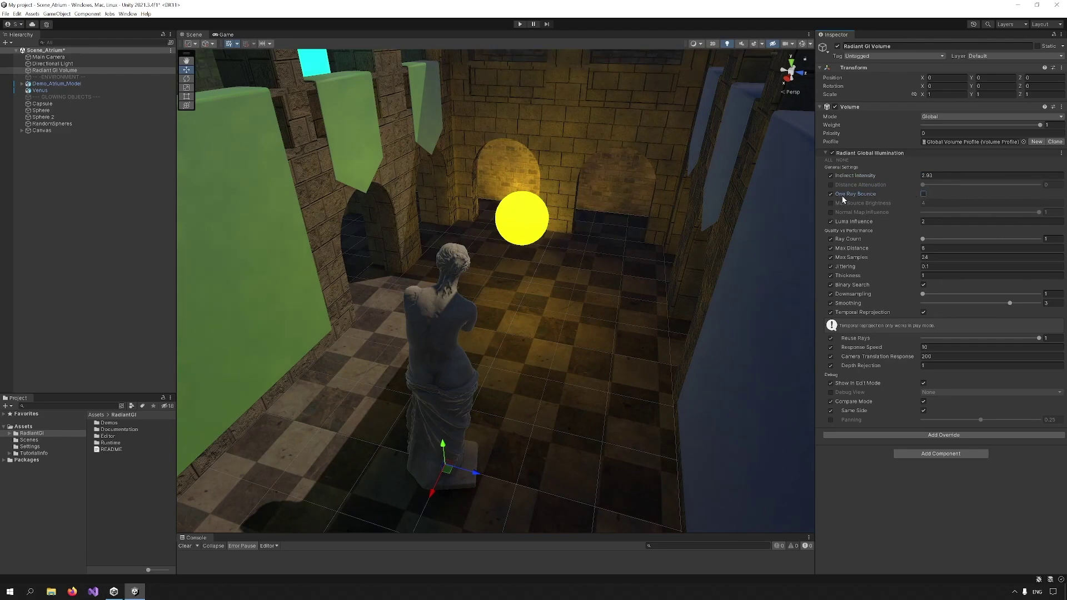
pyautogui.click(842, 197)
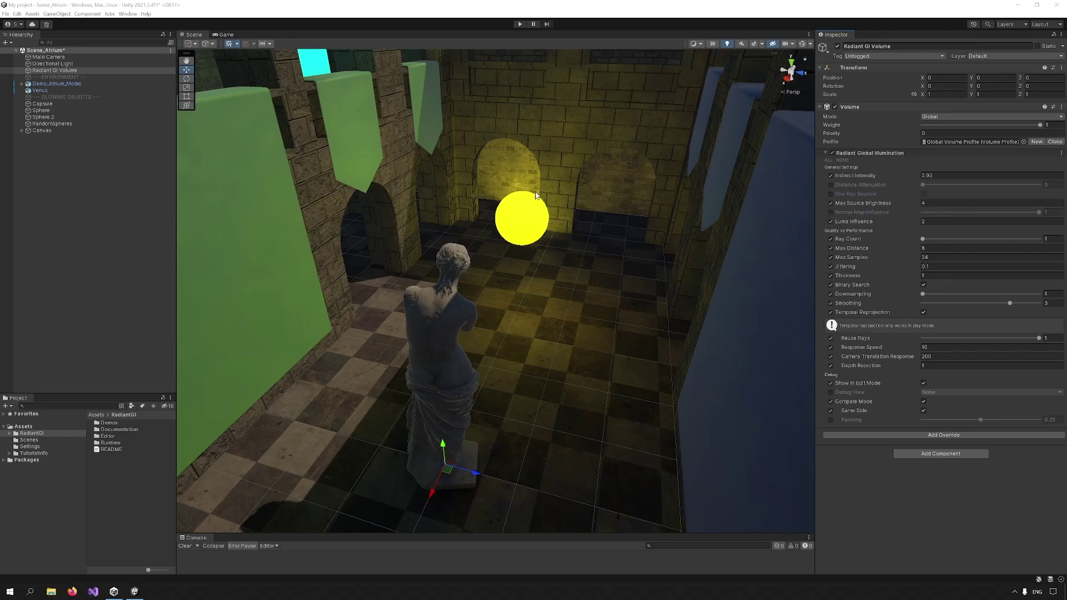
pyautogui.click(831, 203)
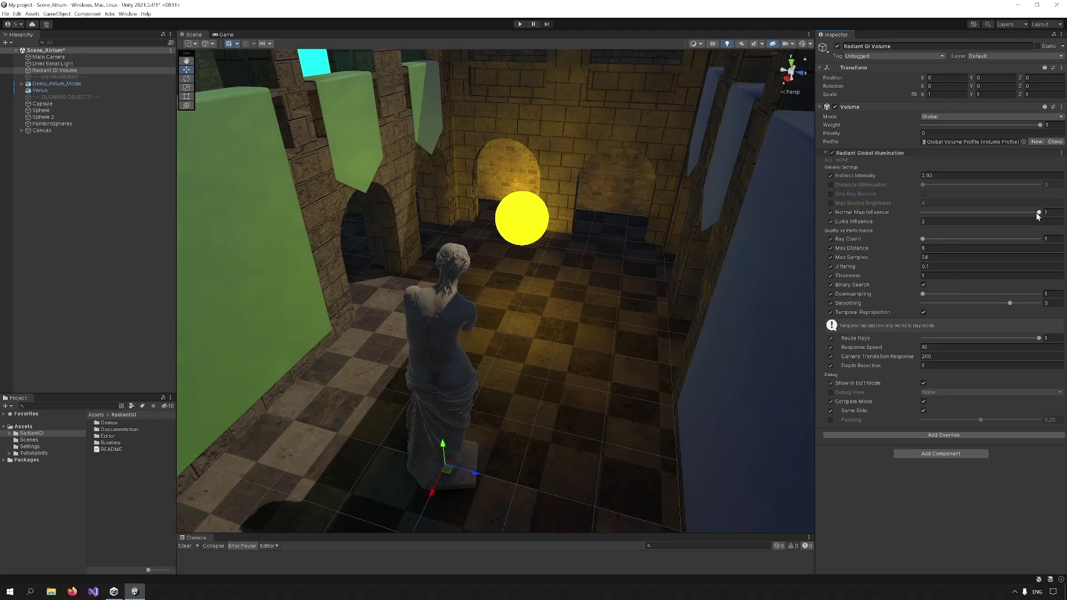
# Step: Lower Normal Map Influence to 0, restore it to 1 and inspect the lighting on the atrium walls
pyautogui.moveTo(1015, 214); pyautogui.dragTo(576, 211)
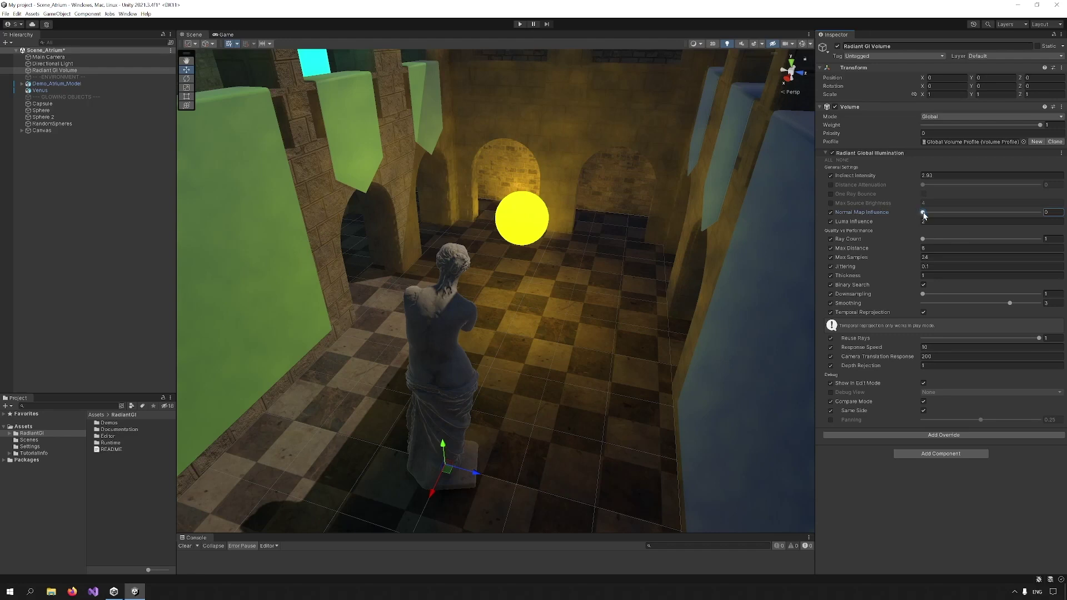
pyautogui.moveTo(923, 212); pyautogui.dragTo(1040, 213)
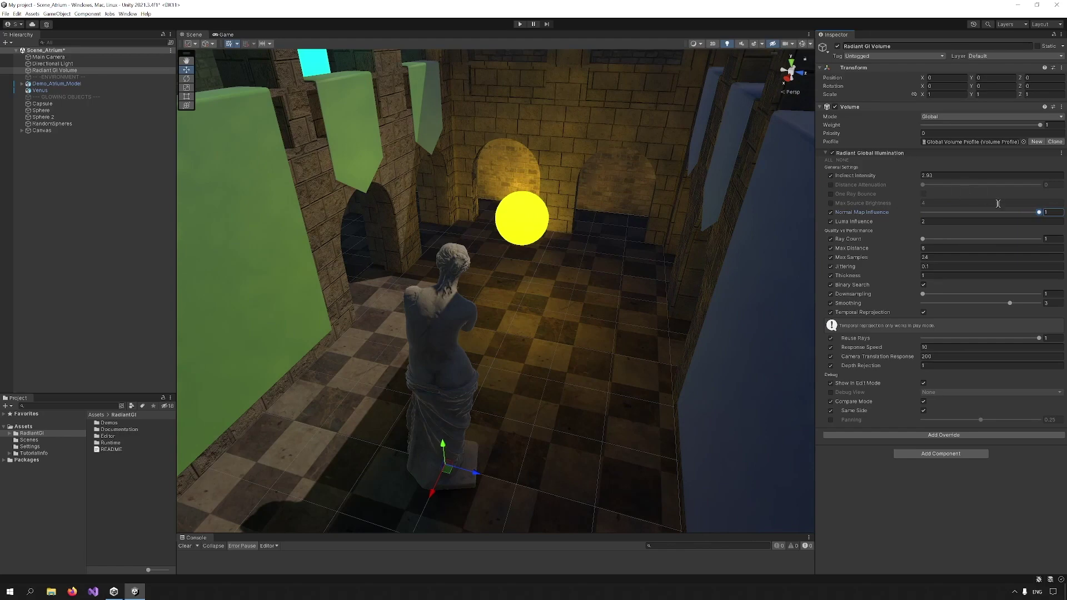
pyautogui.moveTo(1038, 213)
pyautogui.mouseDown()
pyautogui.moveTo(993, 217)
pyautogui.moveTo(1044, 218)
pyautogui.mouseUp()
pyautogui.moveTo(531, 261); pyautogui.dragTo(528, 317, button='middle')
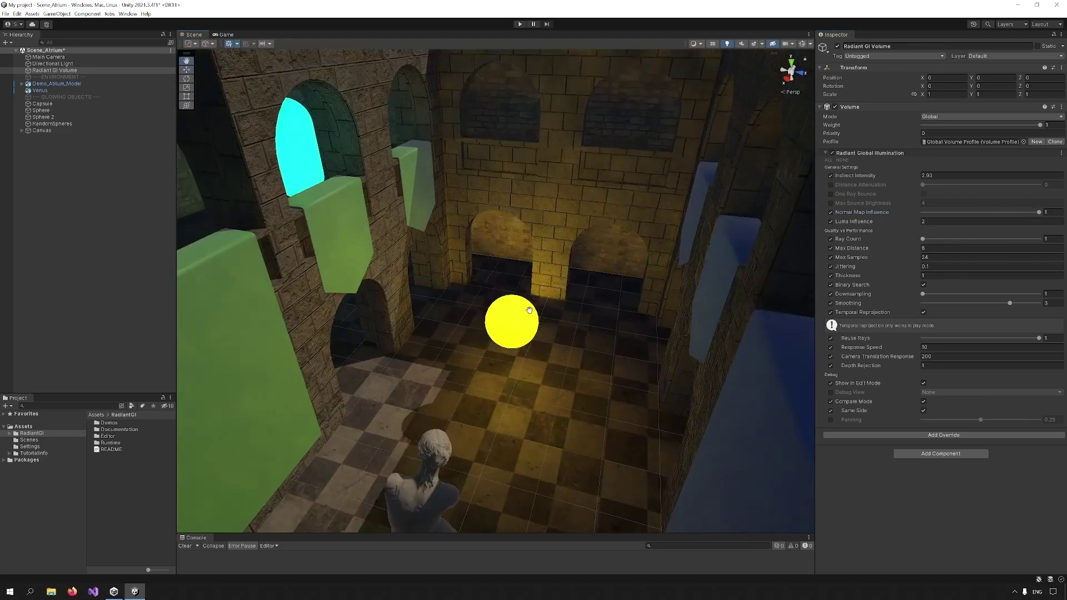
pyautogui.scroll(3, 622, 294)
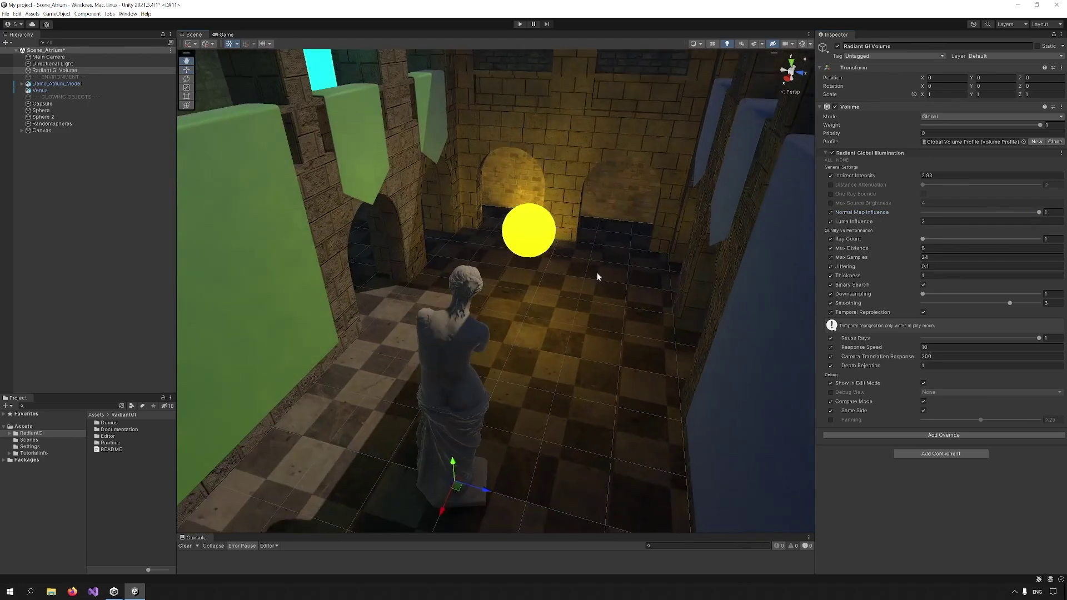
pyautogui.scroll(2, 557, 288)
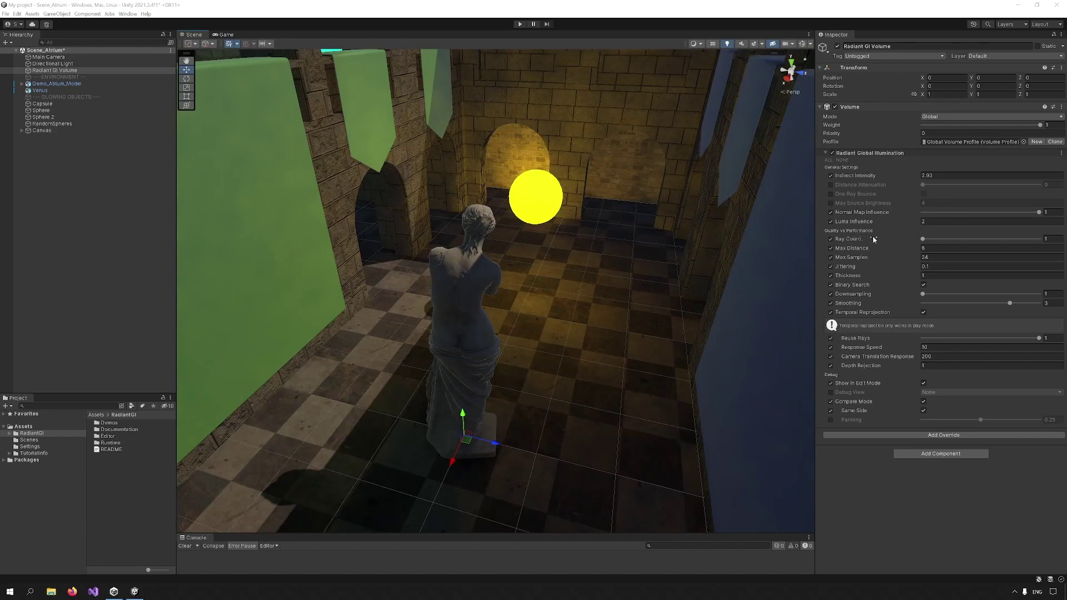
# Step: Enable the Debug View override of Radiant Global Illumination and set it to Raycast
pyautogui.moveTo(874, 239)
pyautogui.click(830, 393)
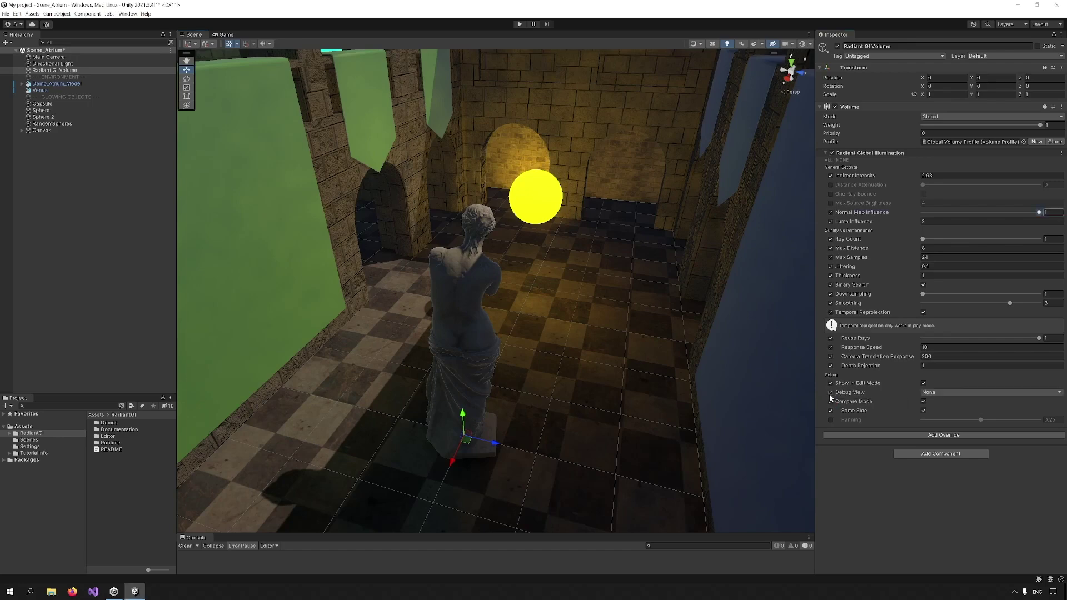
pyautogui.click(951, 394)
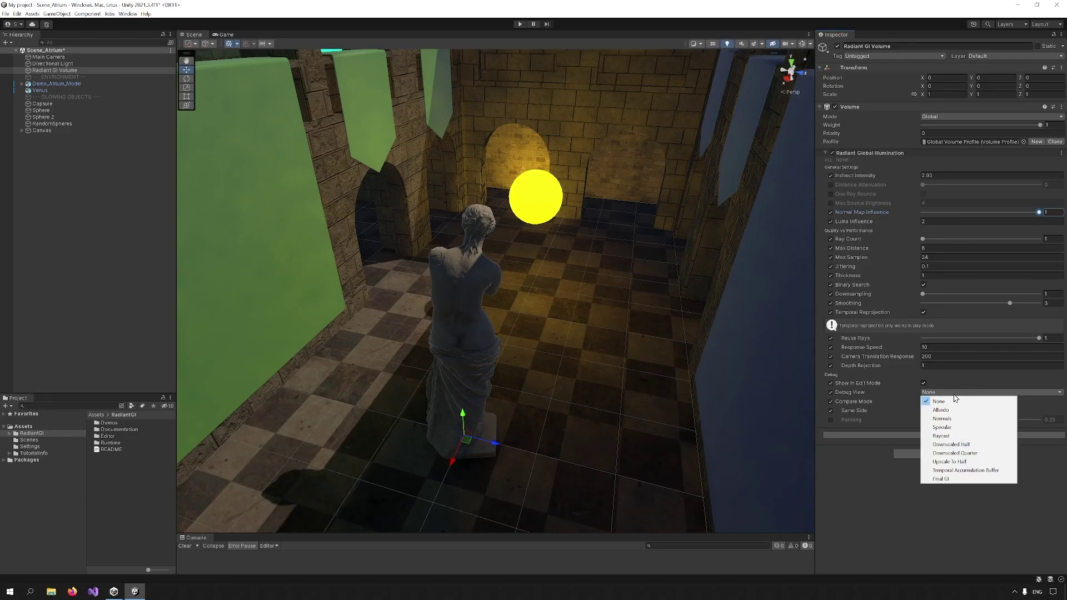
pyautogui.click(951, 437)
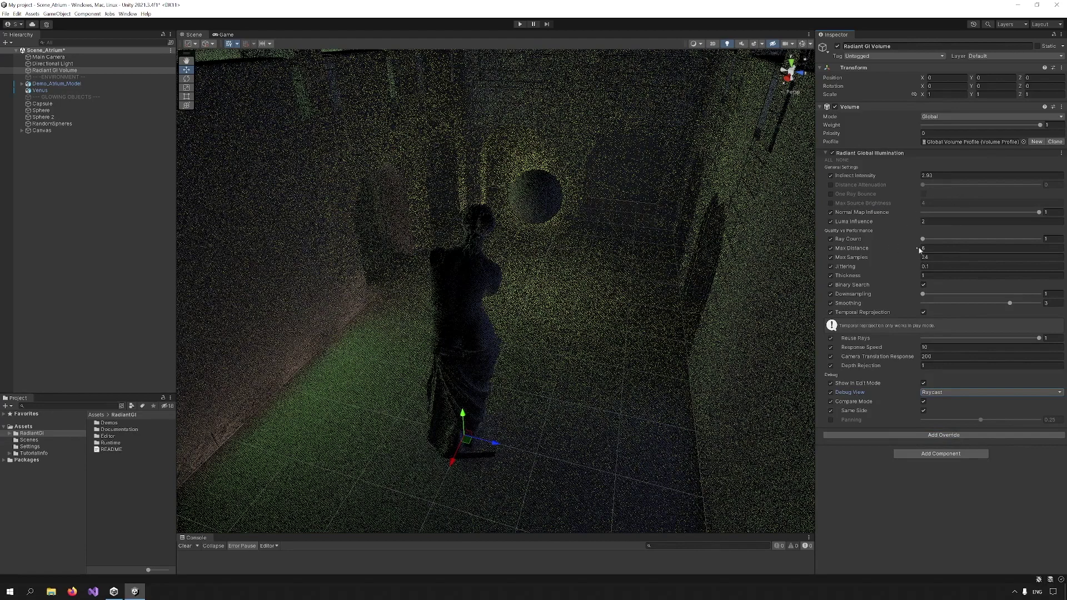
# Step: Test the Ray Count in the raycast view, return it to 1 and set Debug View to None
pyautogui.moveTo(925, 239)
pyautogui.mouseDown()
pyautogui.moveTo(1026, 241)
pyautogui.moveTo(942, 237)
pyautogui.mouseUp()
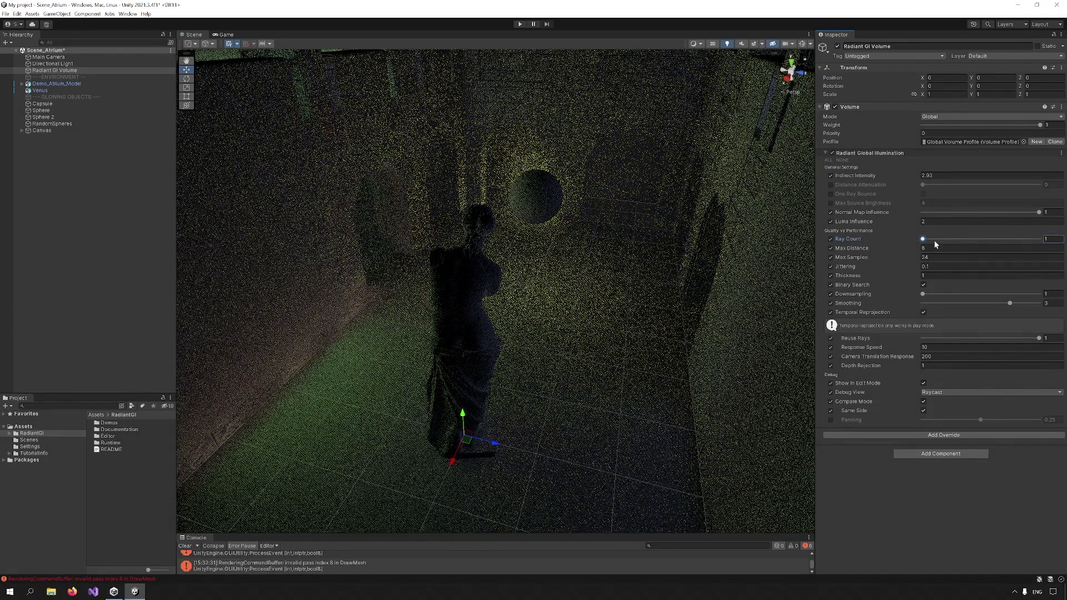
pyautogui.click(942, 391)
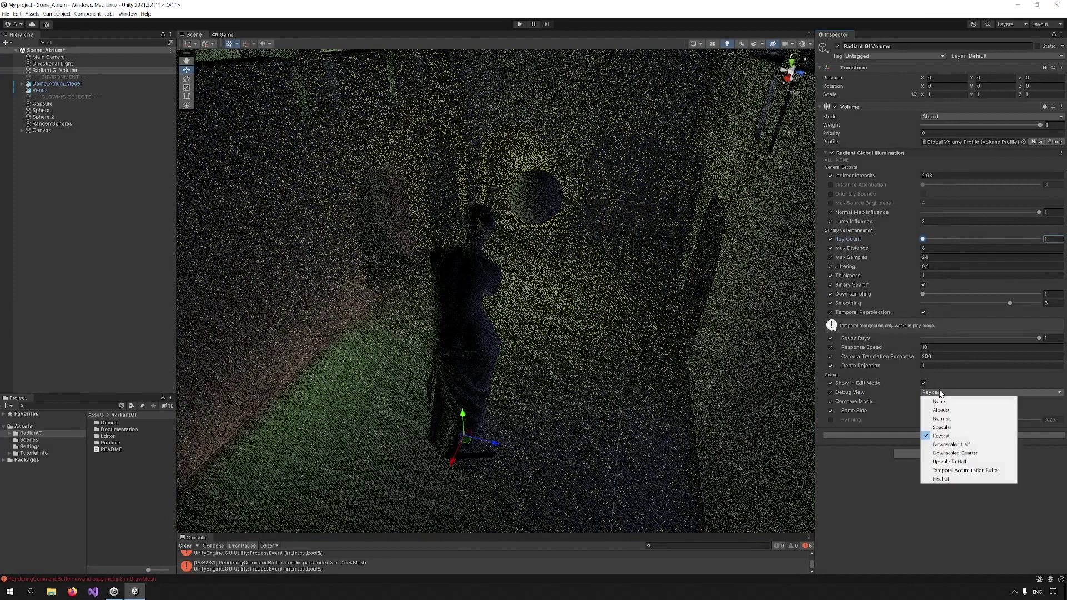
pyautogui.click(939, 401)
# Step: Vary the Max Distance of the rays and set it back to 8
pyautogui.click(918, 249)
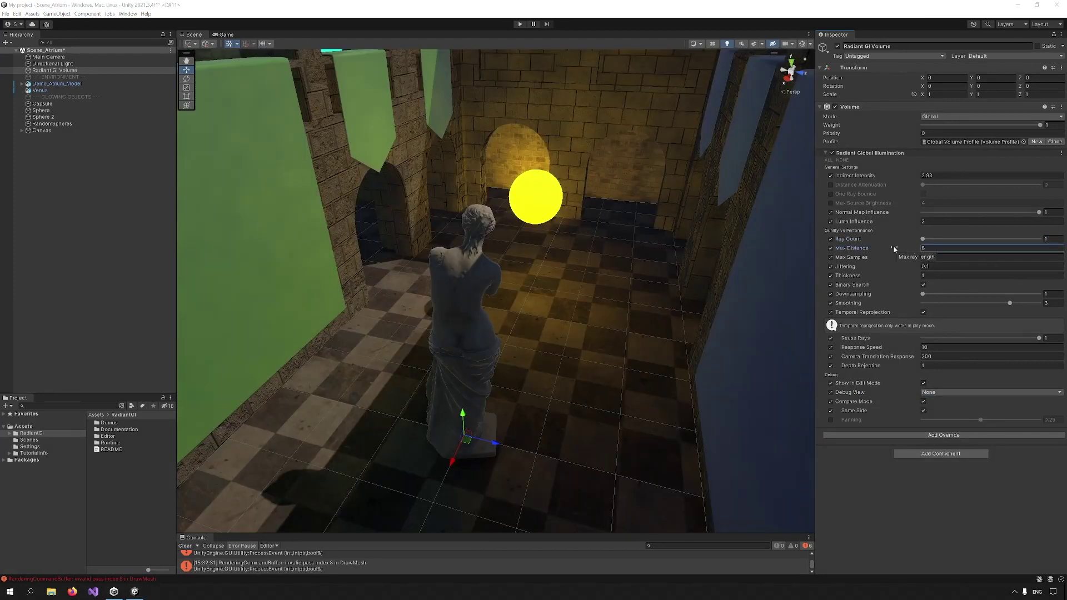
pyautogui.moveTo(907, 251)
pyautogui.mouseDown()
pyautogui.moveTo(873, 249)
pyautogui.moveTo(890, 247)
pyautogui.mouseUp()
pyautogui.write('8')
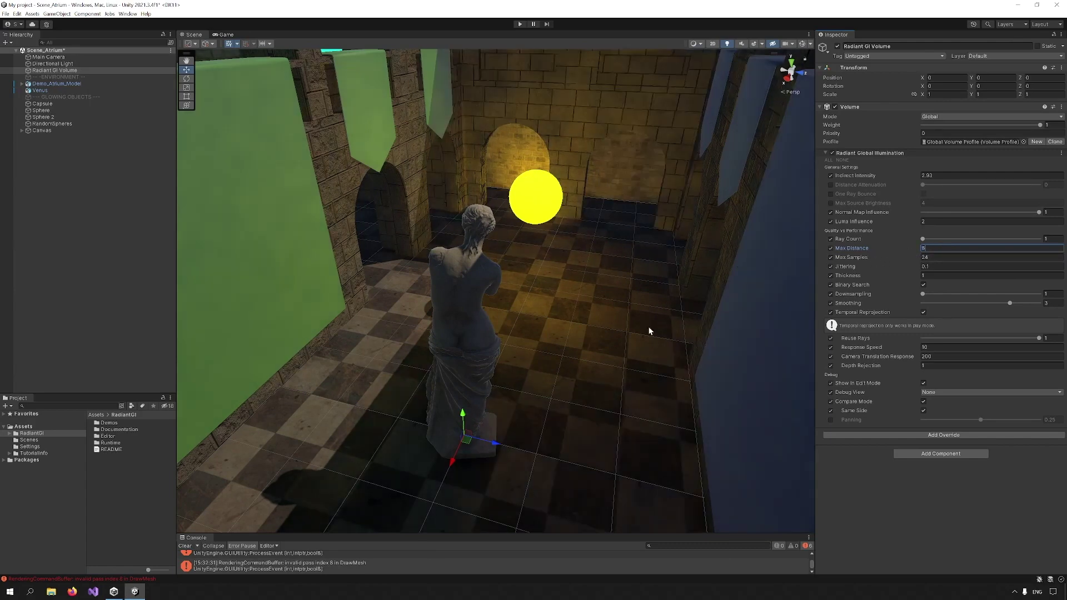
# Step: Reduce Max Samples to 3 and raise Jittering to 1.94 to test a low sample count
pyautogui.click(923, 257)
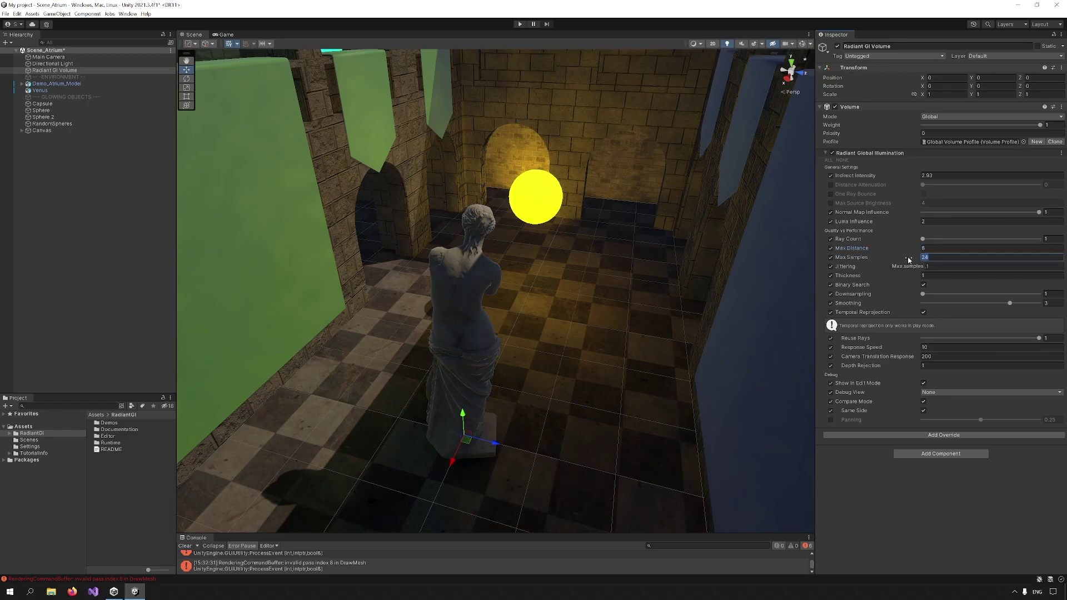
pyautogui.write('3')
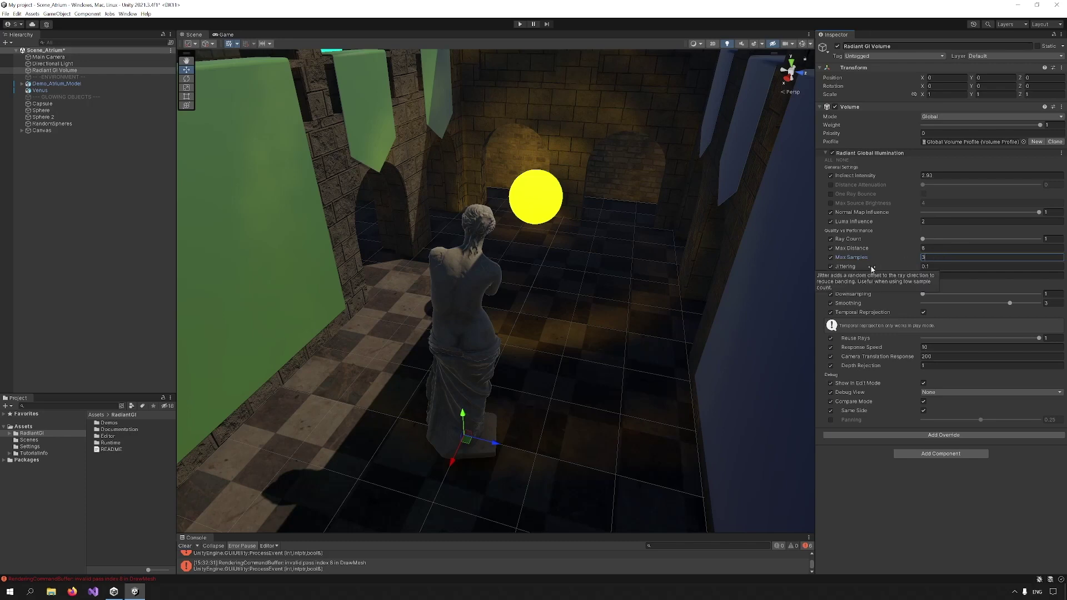
pyautogui.press('Tab')
pyautogui.write('0')
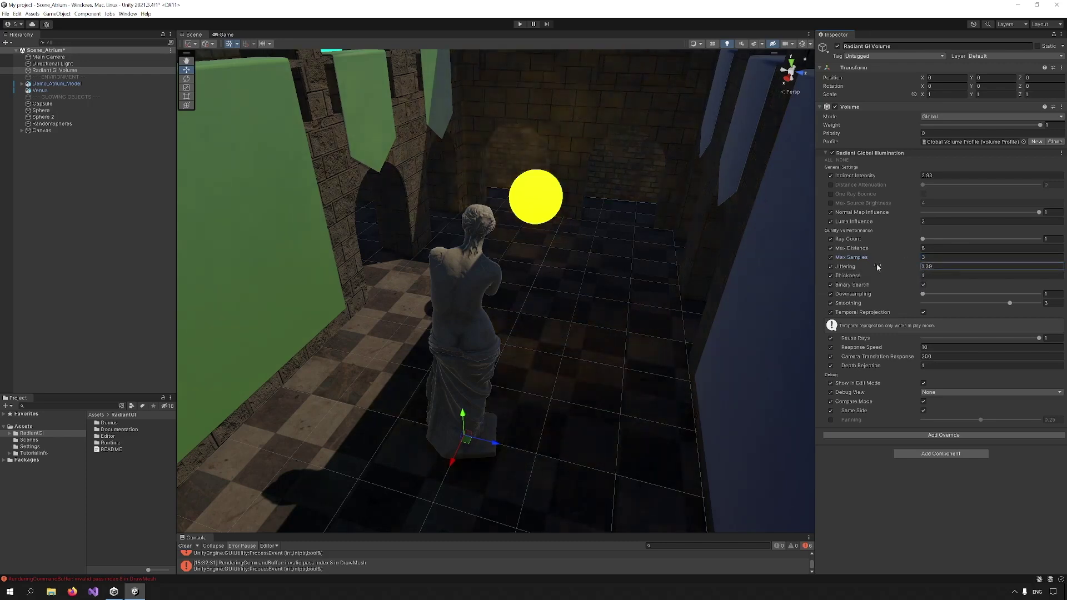
pyautogui.moveTo(872, 266)
pyautogui.mouseDown()
pyautogui.moveTo(882, 266)
pyautogui.moveTo(865, 261)
pyautogui.moveTo(888, 259)
pyautogui.moveTo(875, 260)
pyautogui.mouseUp()
# Step: Try Max Samples at 12, set it back to 24 and return Jittering to 0.1
pyautogui.click(934, 258)
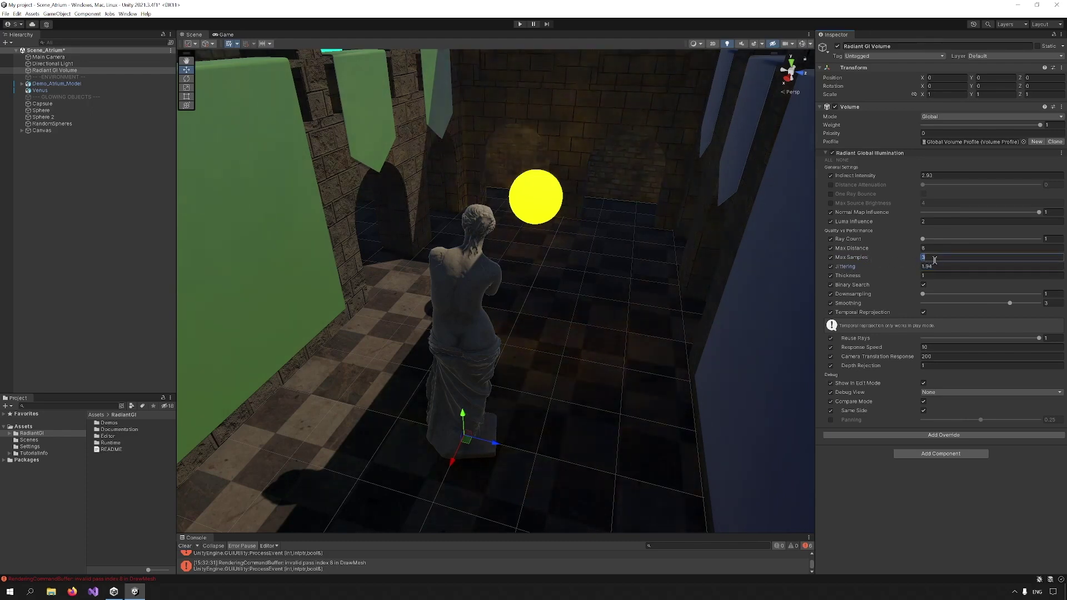
pyautogui.write('12')
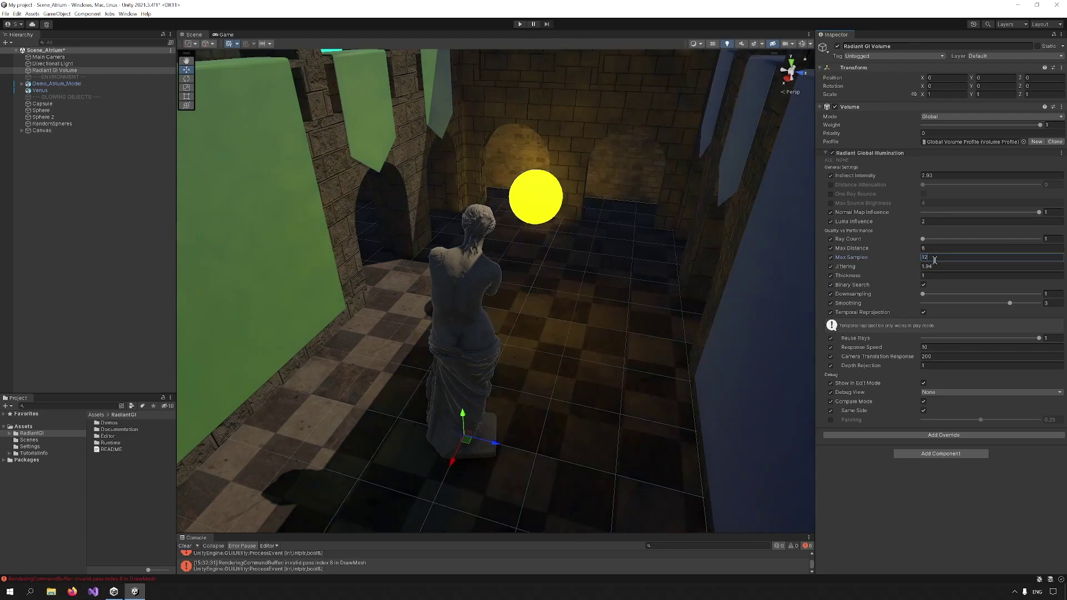
pyautogui.write('24')
pyautogui.press('Tab')
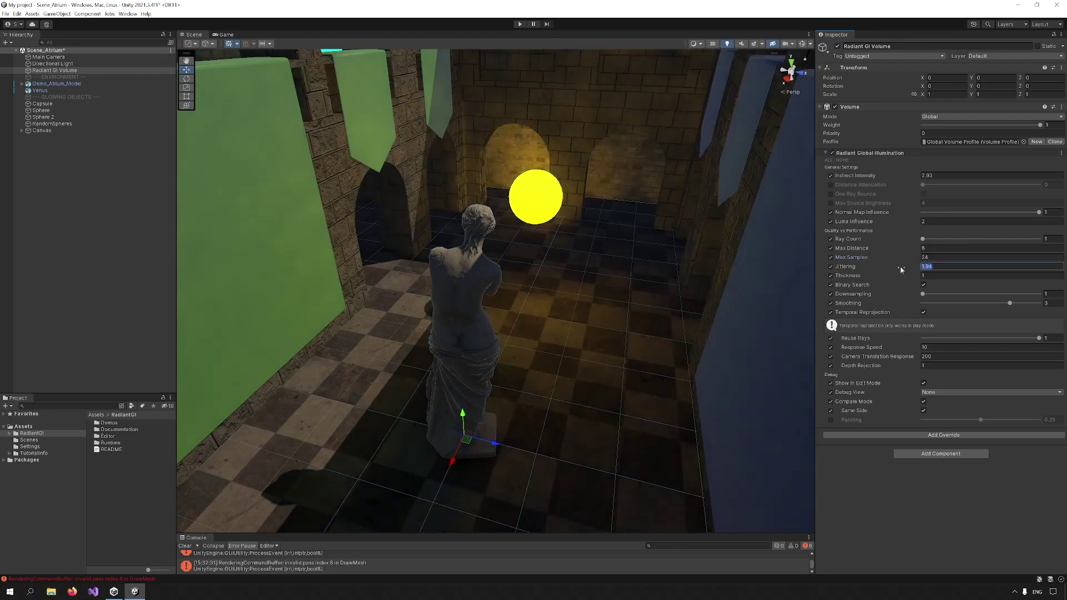
pyautogui.write('0.1')
pyautogui.press('Tab')
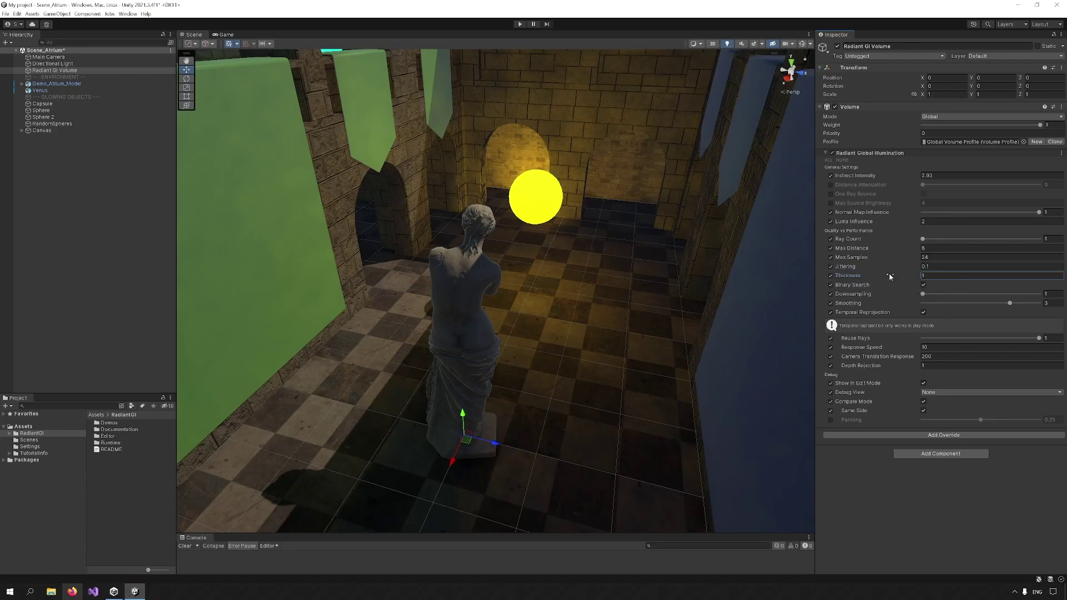
# Step: Try a Thickness of 2.58 and restore it to 1, and switch Binary Search off and on again
pyautogui.moveTo(890, 276); pyautogui.dragTo(905, 275)
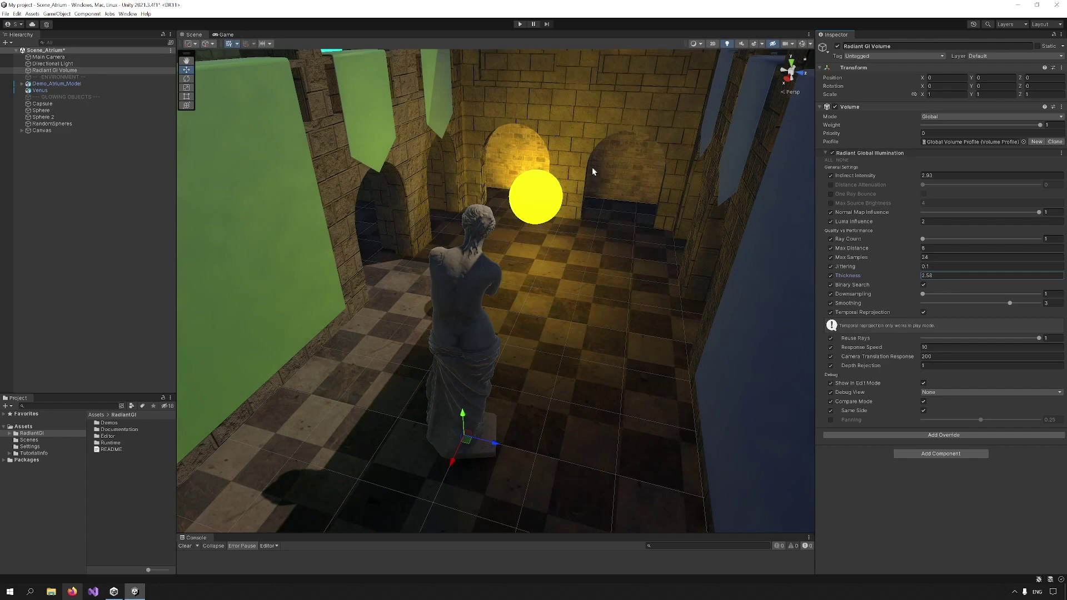
pyautogui.click(927, 277)
pyautogui.write('1')
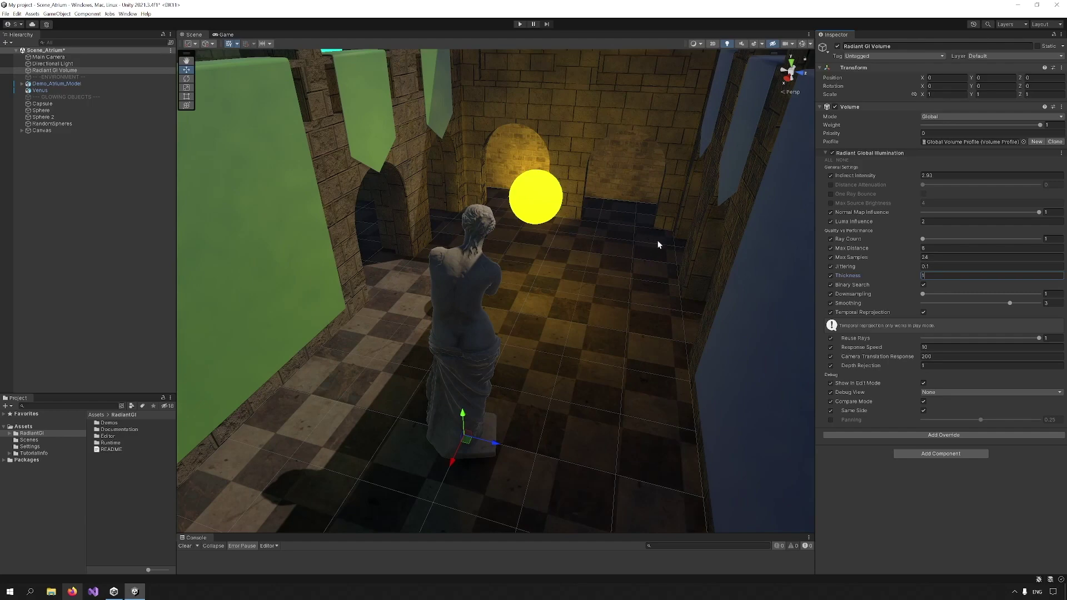
pyautogui.click(923, 286)
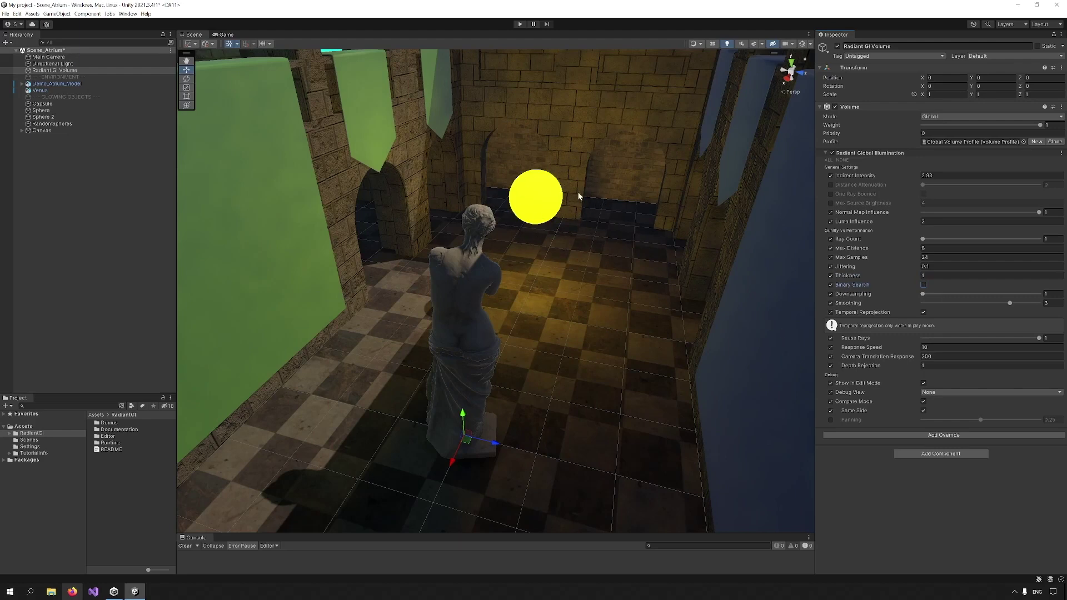
pyautogui.click(924, 286)
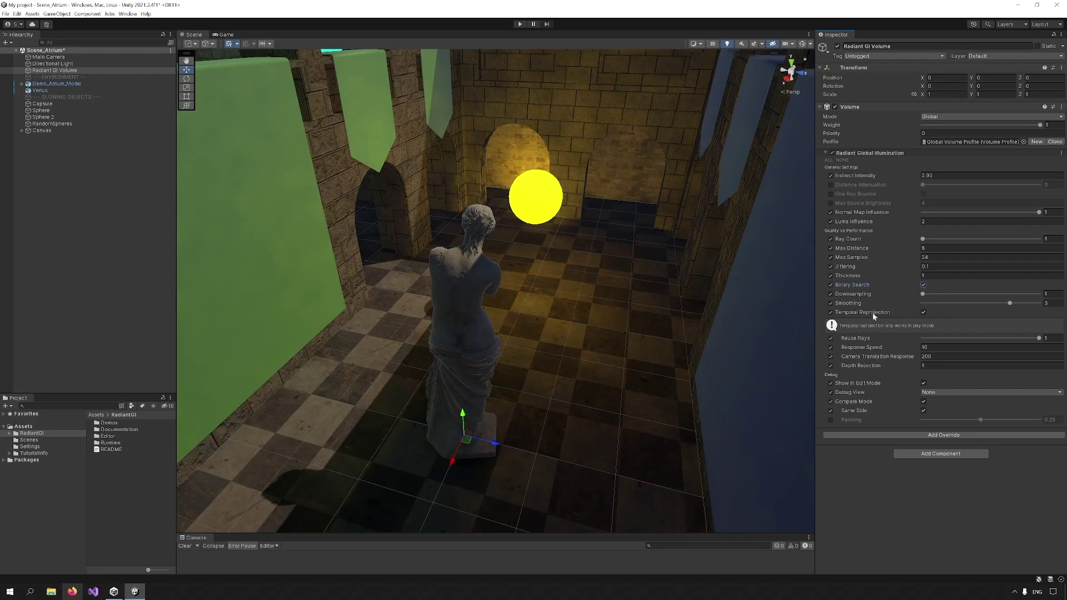
# Step: Try the Downsampling setting and keep it at 1, then lower Smoothing to 0 for comparison and raise it to 4
pyautogui.click(876, 295)
pyautogui.moveTo(923, 294); pyautogui.dragTo(841, 309)
pyautogui.moveTo(931, 305)
pyautogui.mouseDown()
pyautogui.moveTo(905, 305)
pyautogui.moveTo(914, 305)
pyautogui.mouseUp()
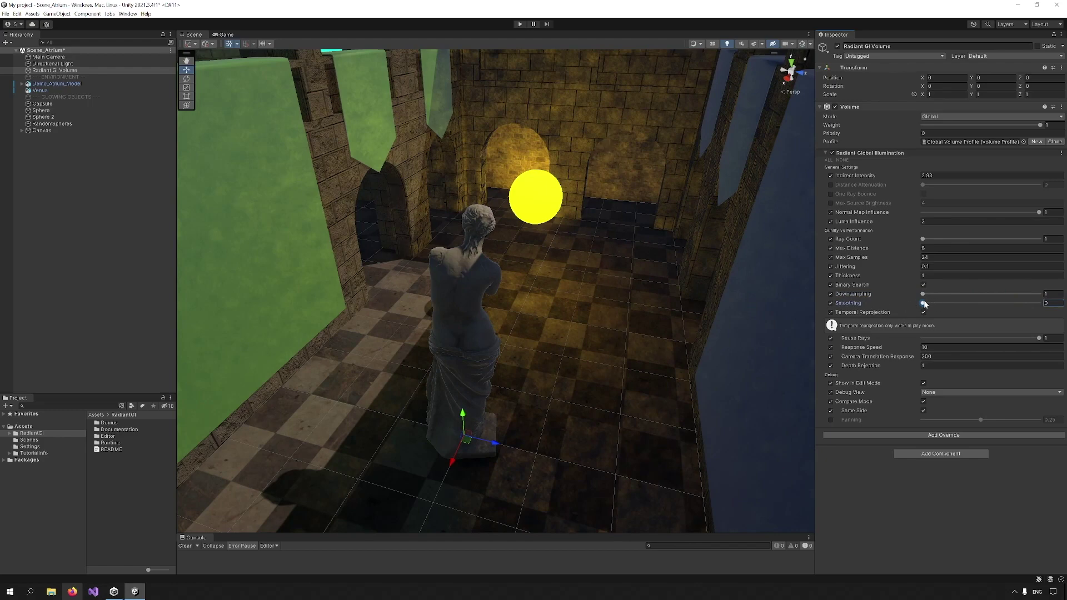
pyautogui.moveTo(923, 303); pyautogui.dragTo(941, 308)
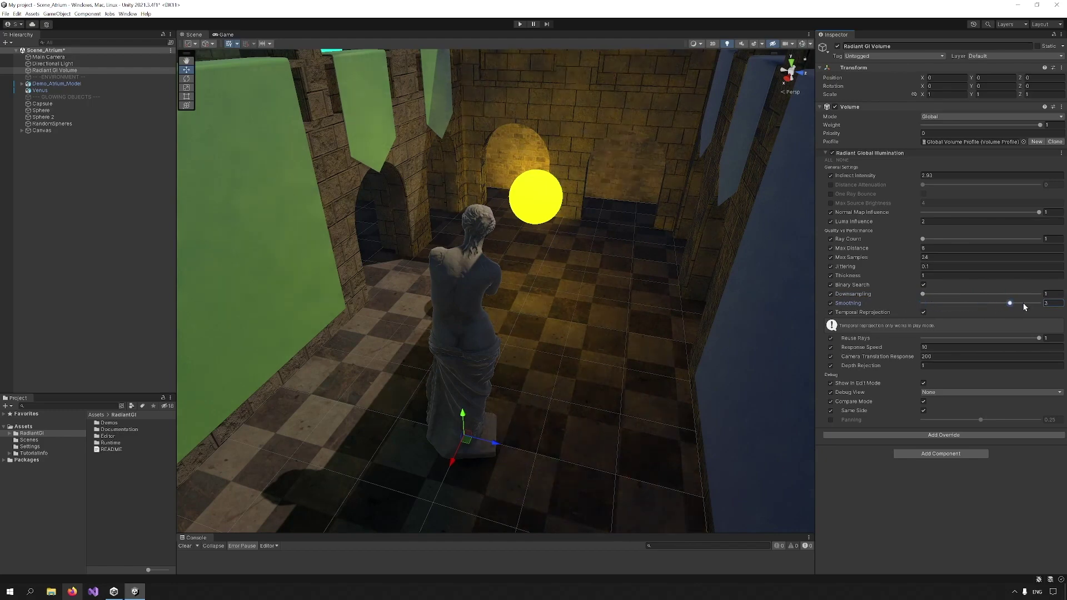
pyautogui.moveTo(1025, 307); pyautogui.dragTo(1046, 302)
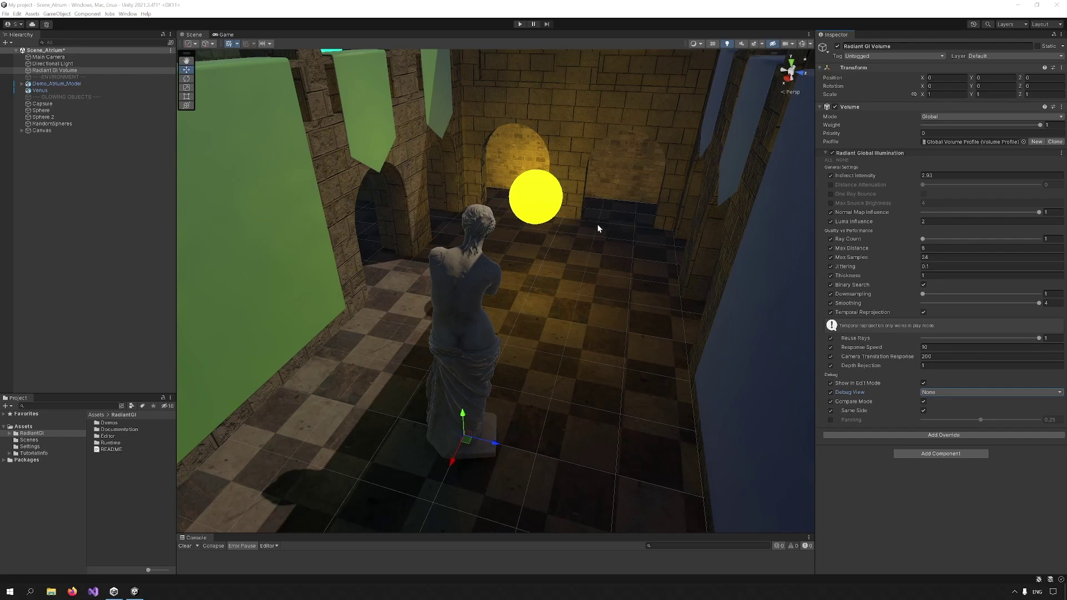
# Step: Run the scene with Compare Mode disabled and Debug View set to Temporal Accumulation Buffer
pyautogui.click(519, 25)
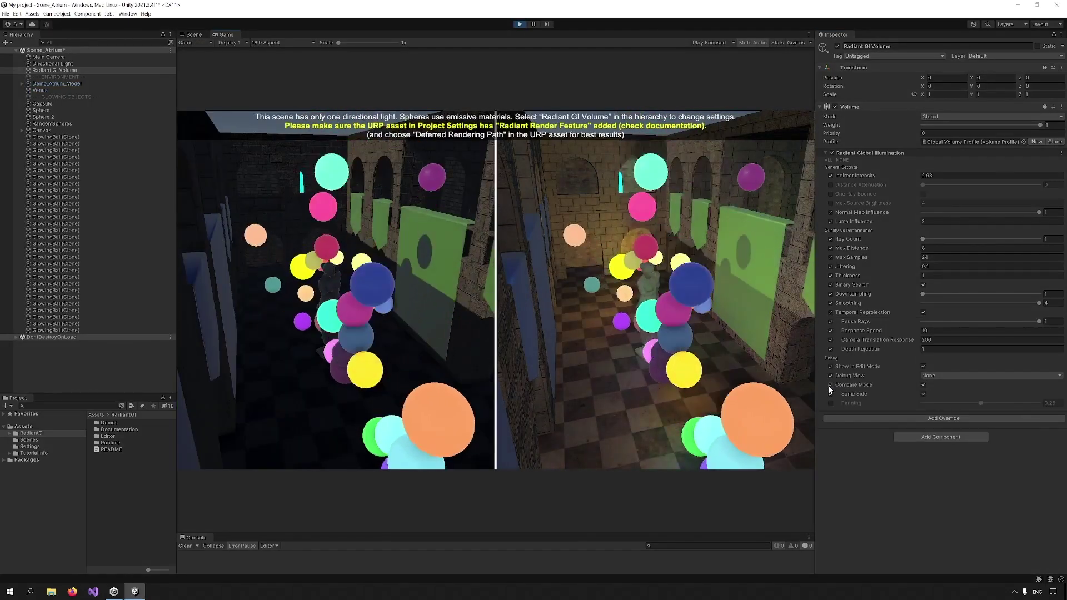
pyautogui.click(830, 385)
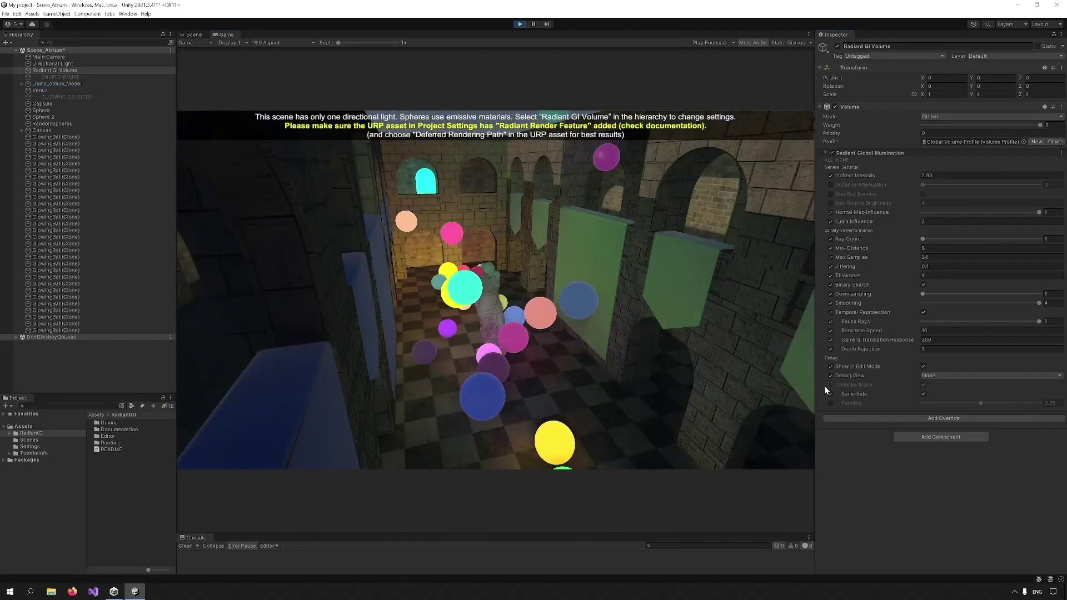
pyautogui.click(922, 376)
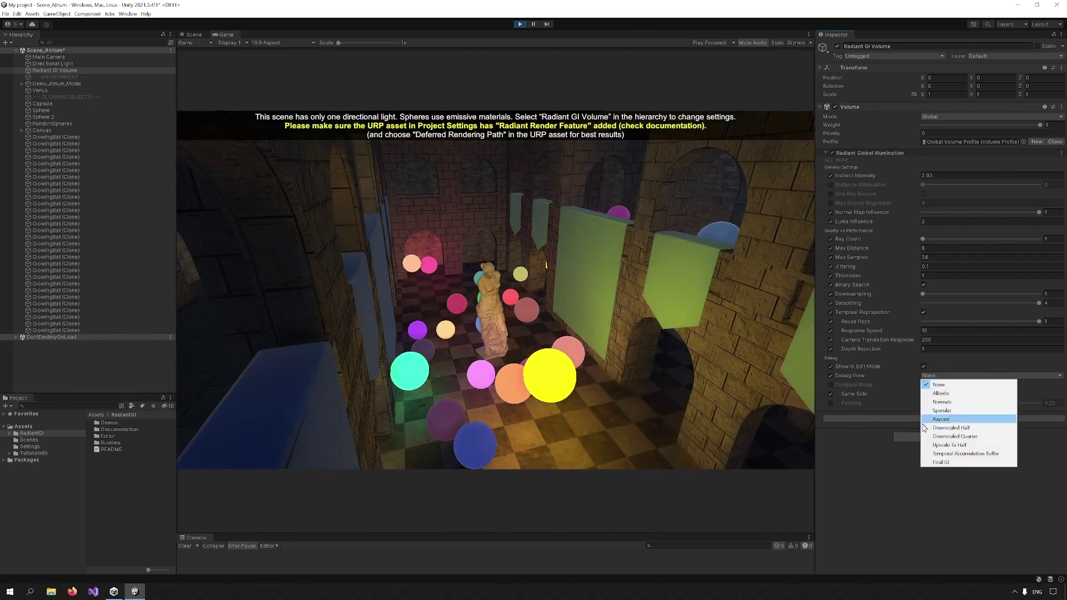
pyautogui.click(935, 454)
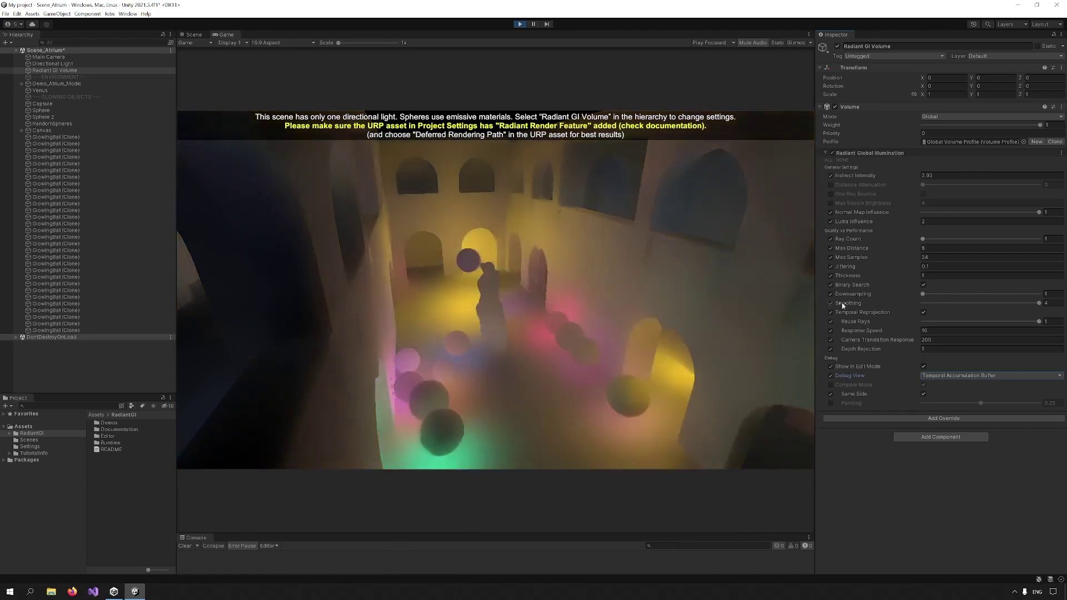
# Step: Try Reuse Rays at 0 and restore it to 1, and test Response Speed at 20 and 3 before resetting it to 10
pyautogui.moveTo(940, 321); pyautogui.dragTo(918, 322)
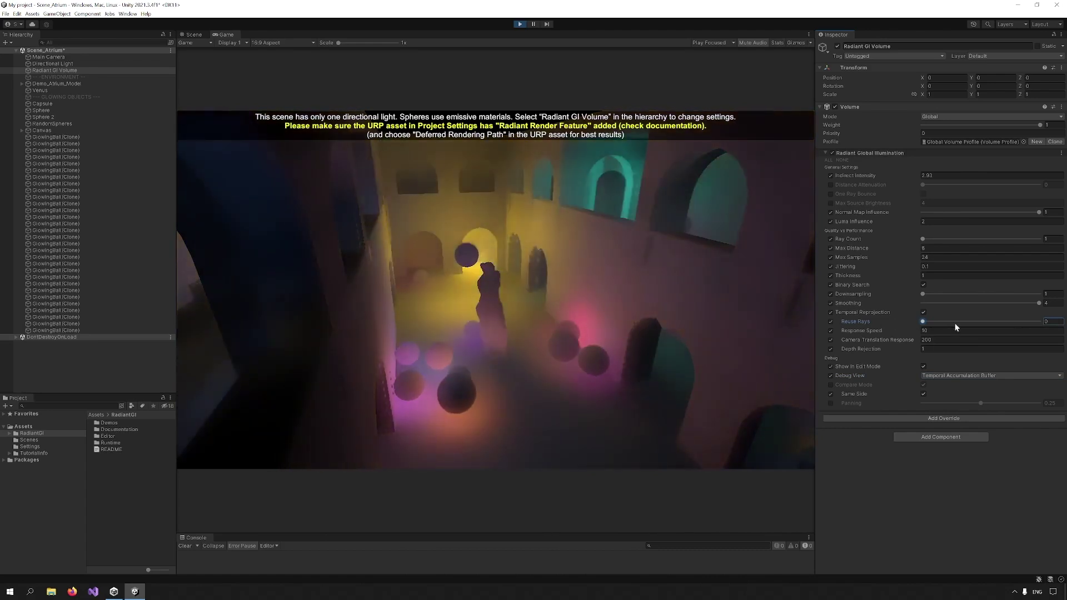
pyautogui.moveTo(955, 321); pyautogui.dragTo(1040, 323)
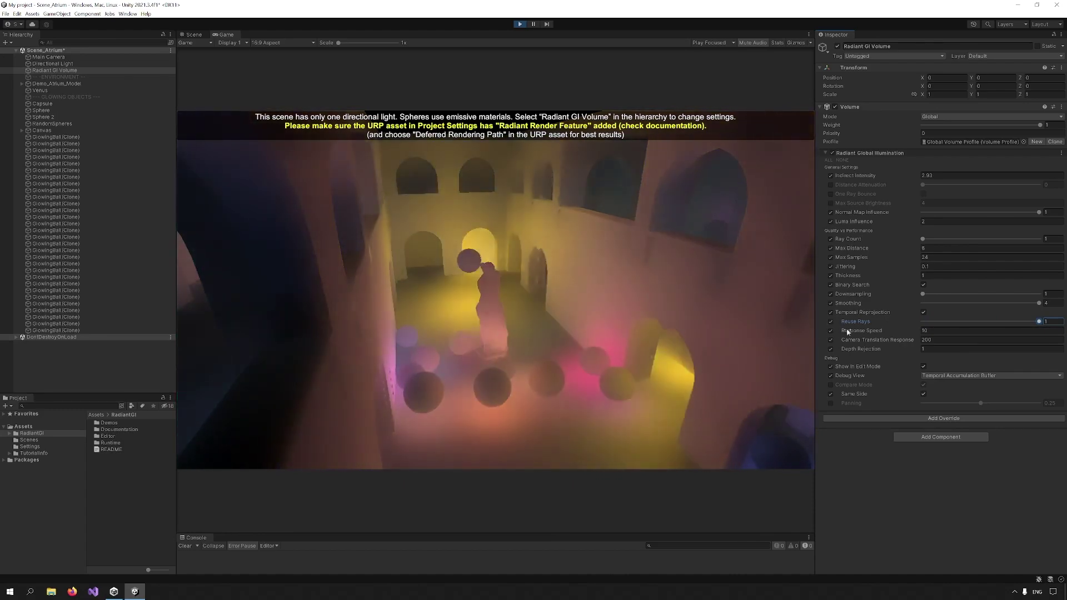
pyautogui.click(936, 330)
pyautogui.write('20')
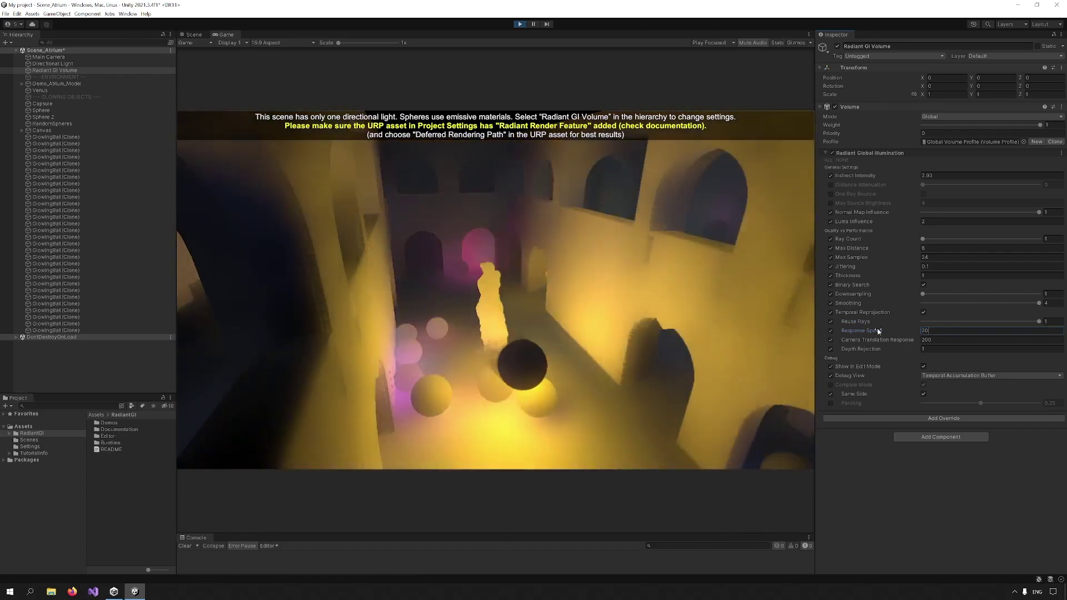
pyautogui.press('BackSpace')
pyautogui.press('BackSpace')
pyautogui.write('3')
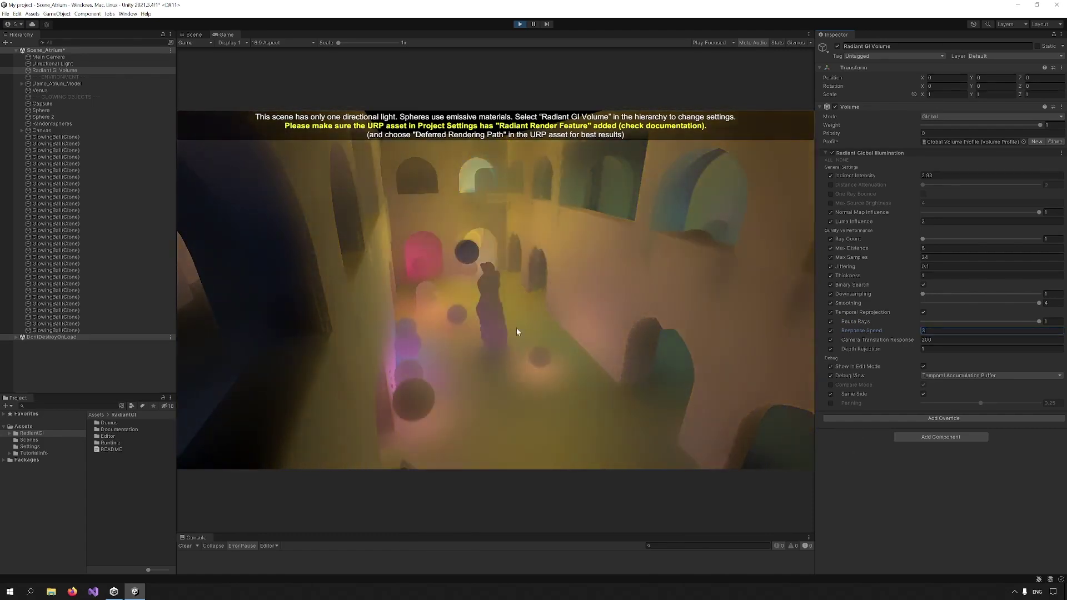
pyautogui.press('BackSpace')
pyautogui.write('10')
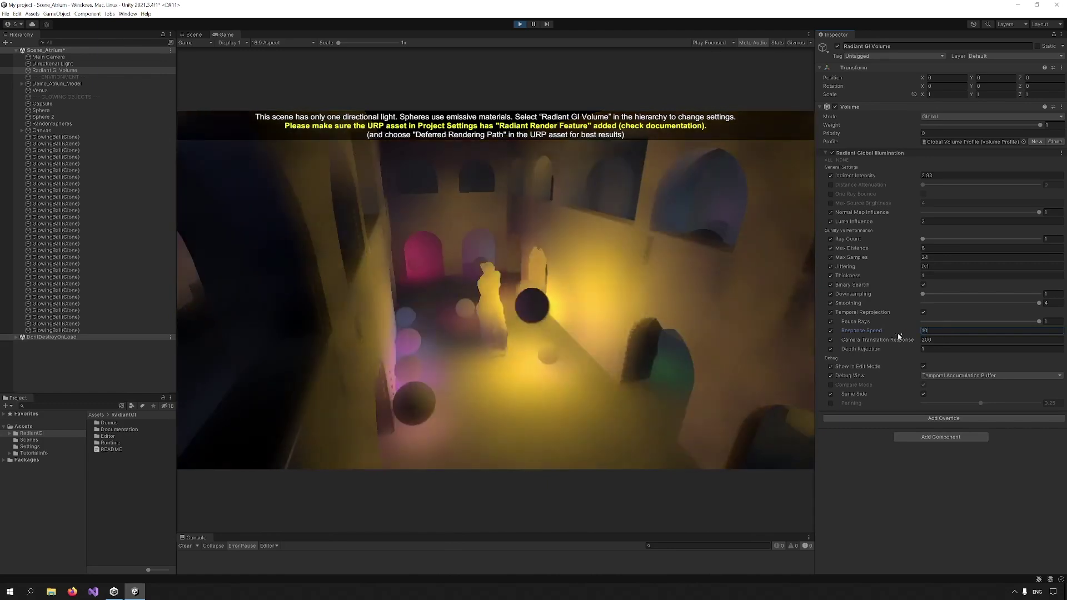
# Step: Test the temporal reprojection's Camera Translation Response at 20 and at 400
pyautogui.press('Tab')
pyautogui.write('20')
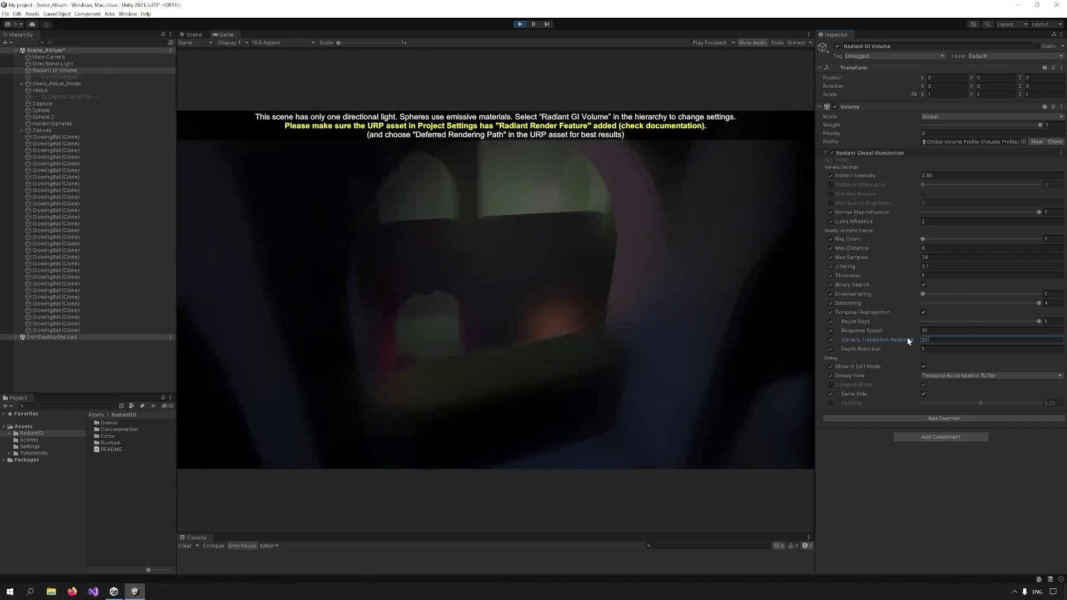
pyautogui.write('400')
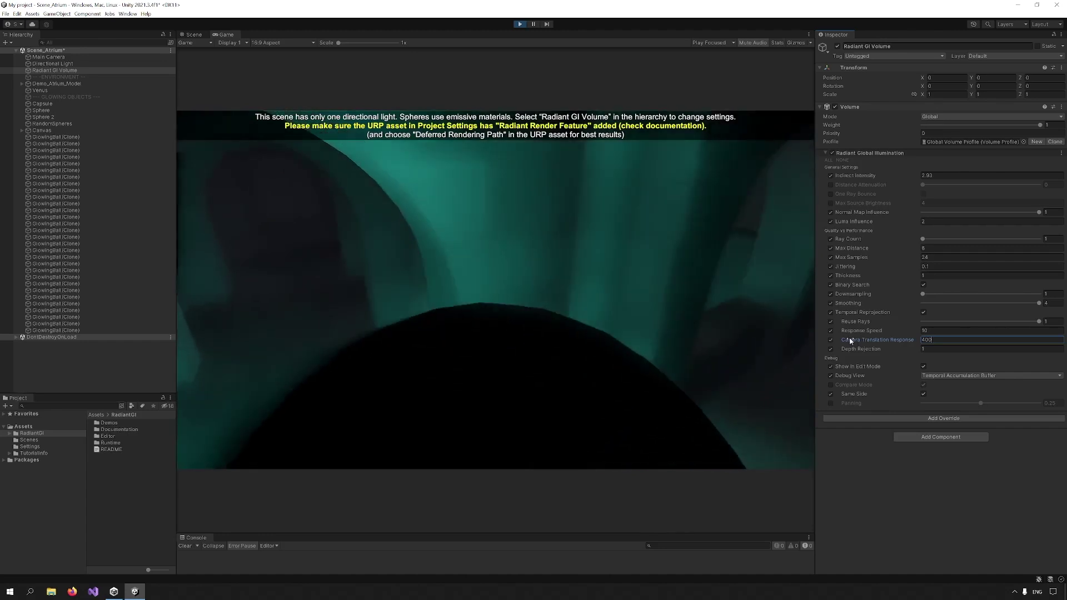
# Step: Test Depth Rejection at 10 and at 0 in the running scene, and exit Play mode
pyautogui.click(933, 348)
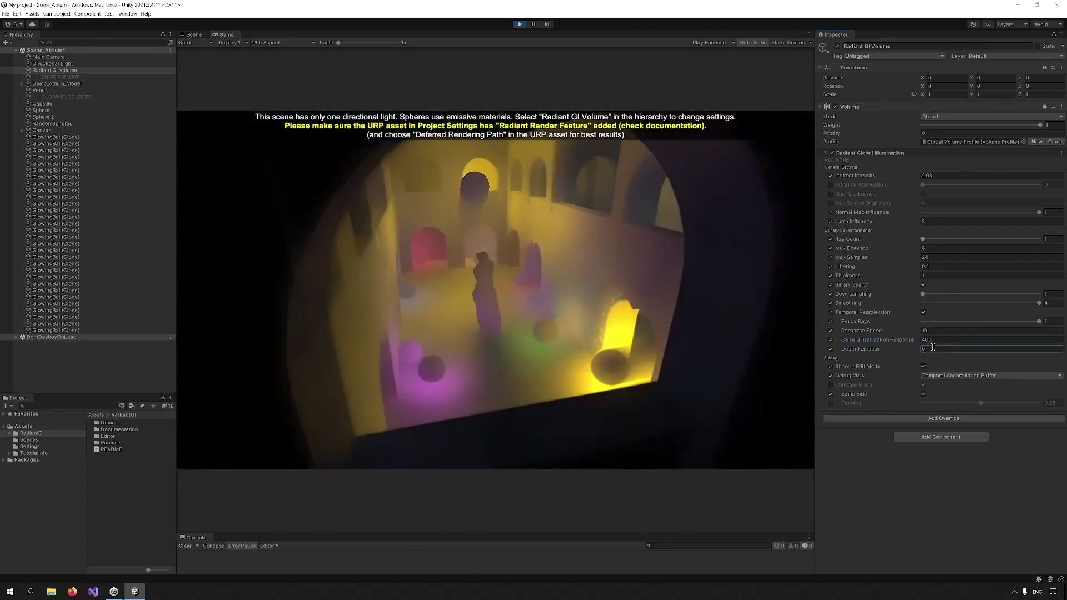
pyautogui.write('10')
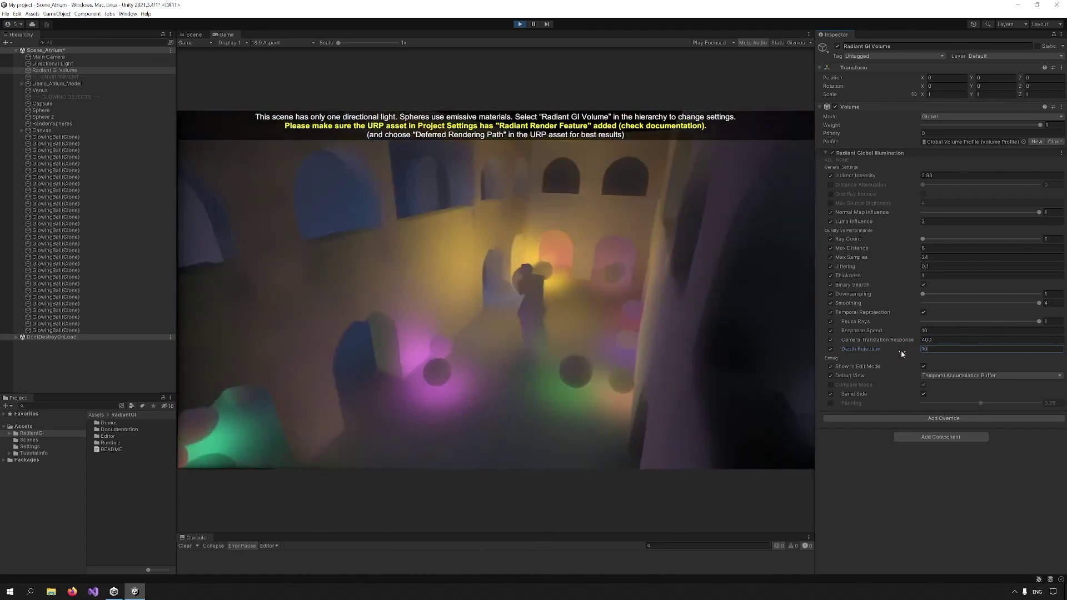
pyautogui.press('Return')
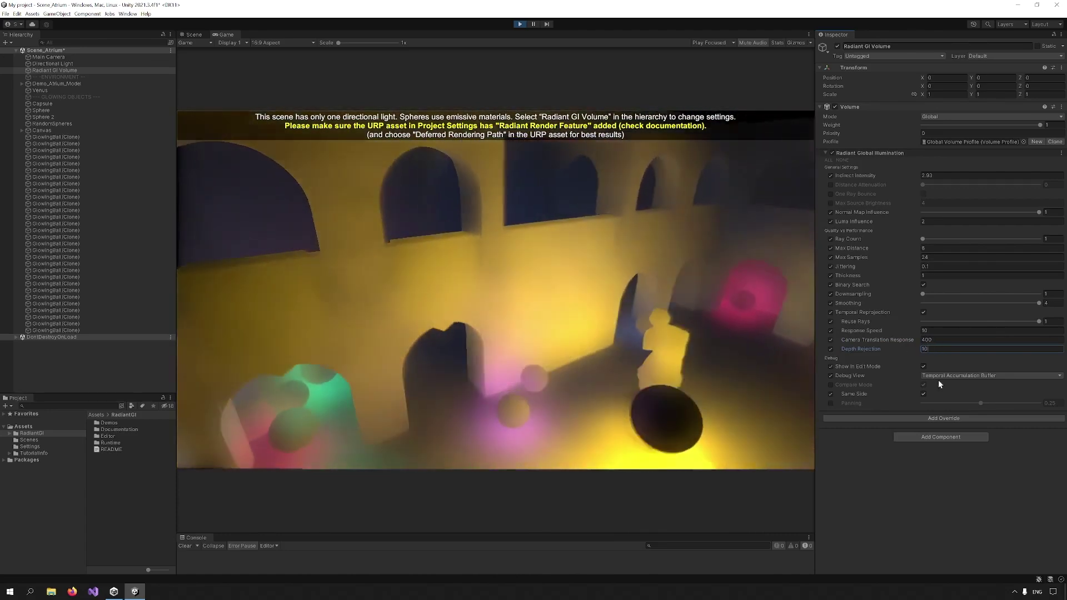
pyautogui.write('0')
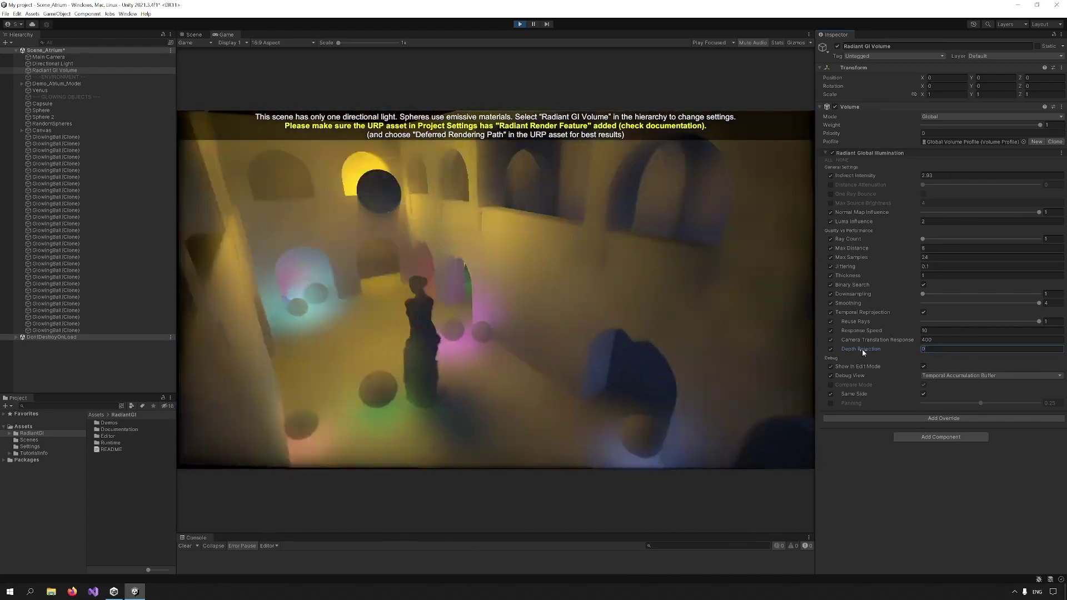
pyautogui.hotkey('ctrl', 'p')
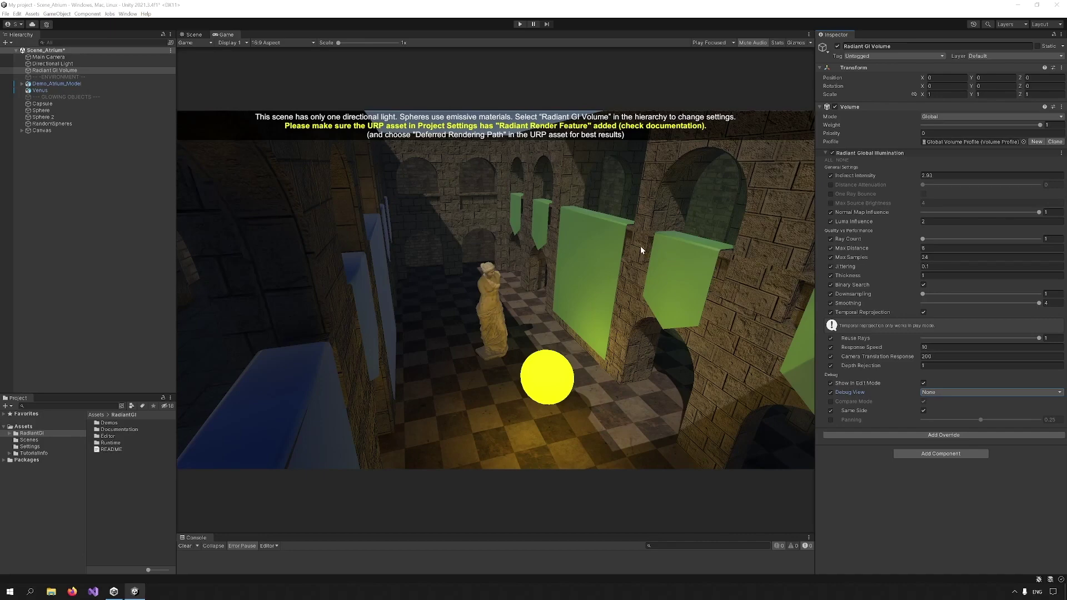
# Step: Run the scene again and inspect the Albedo and Normals debug views
pyautogui.click(518, 25)
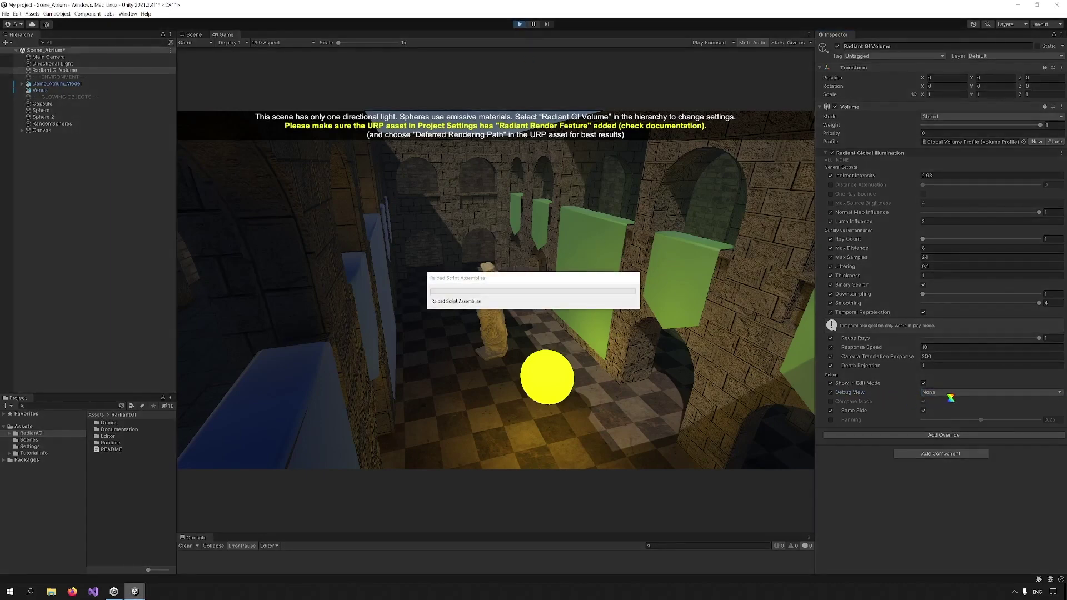
pyautogui.click(946, 376)
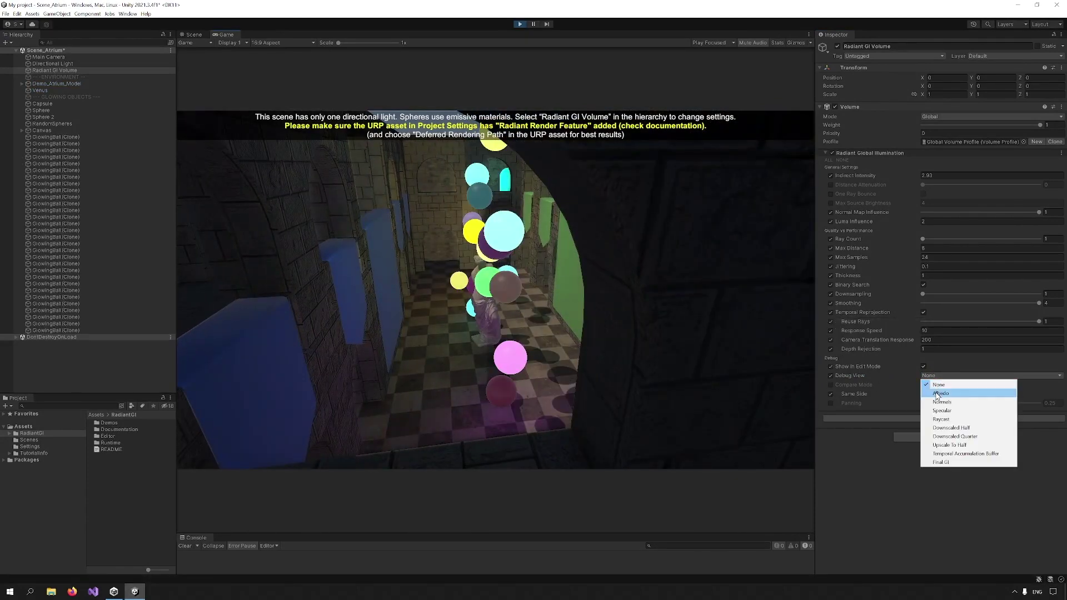
pyautogui.click(938, 394)
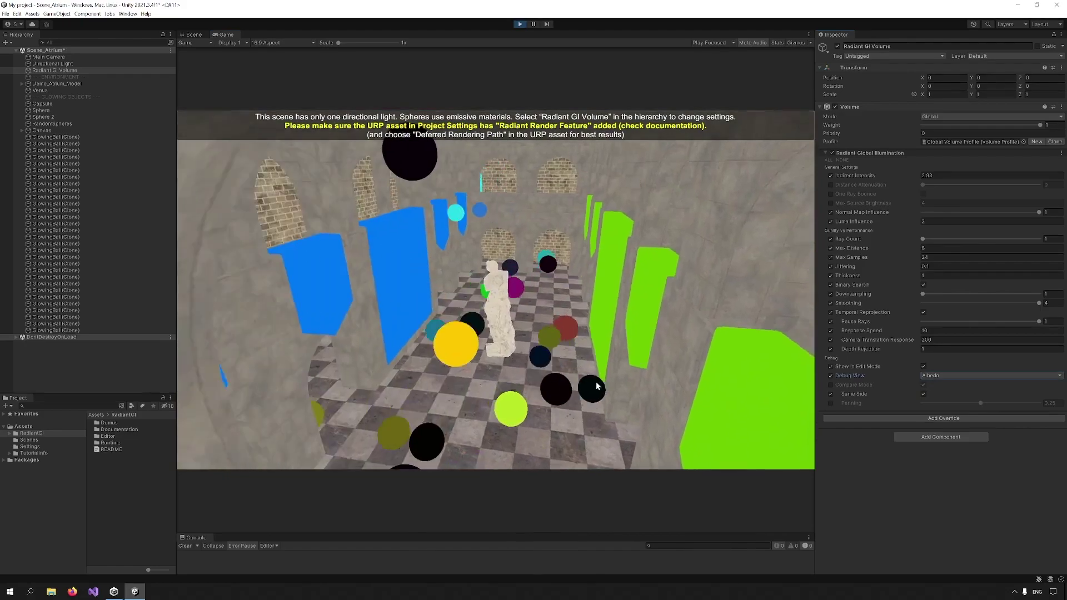
pyautogui.click(945, 376)
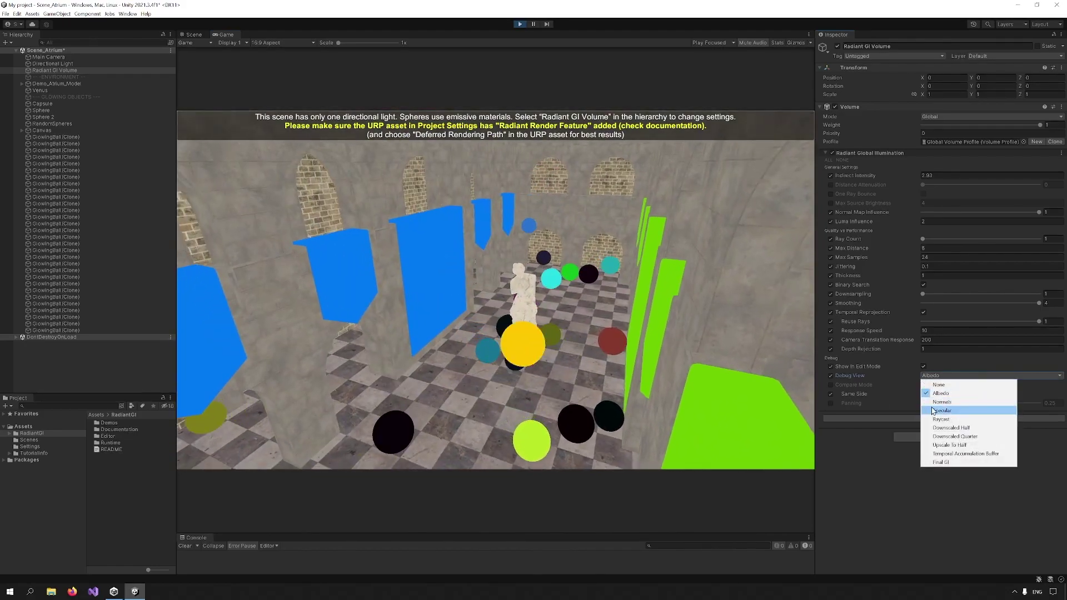
pyautogui.click(941, 402)
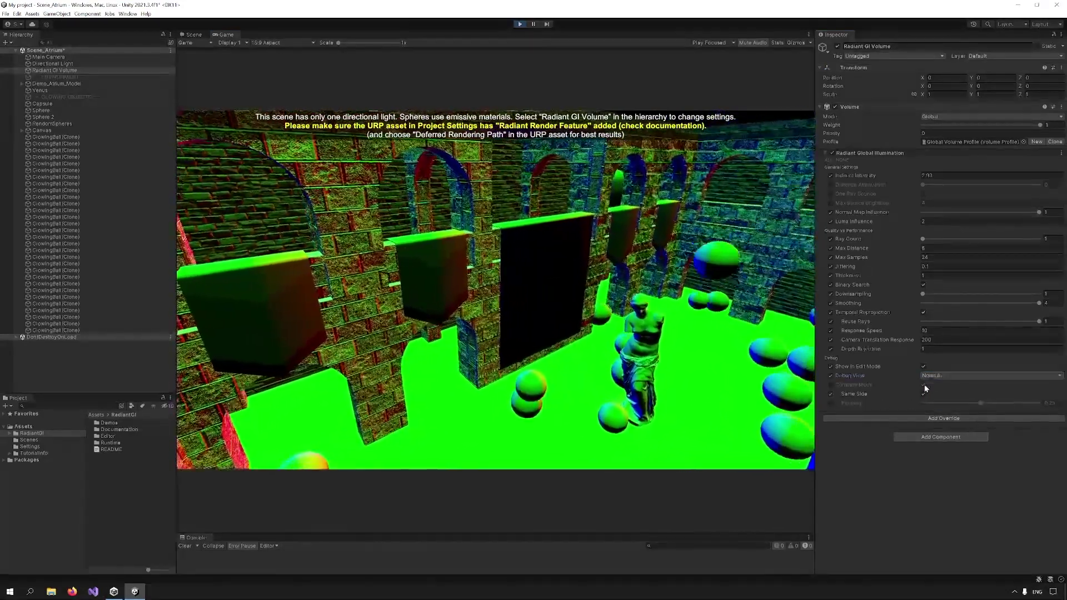
# Step: Step the Debug View through Specular, Raycast, Downscaled Half and Downscaled Quarter to inspect each rendering stage
pyautogui.click(945, 376)
pyautogui.click(942, 410)
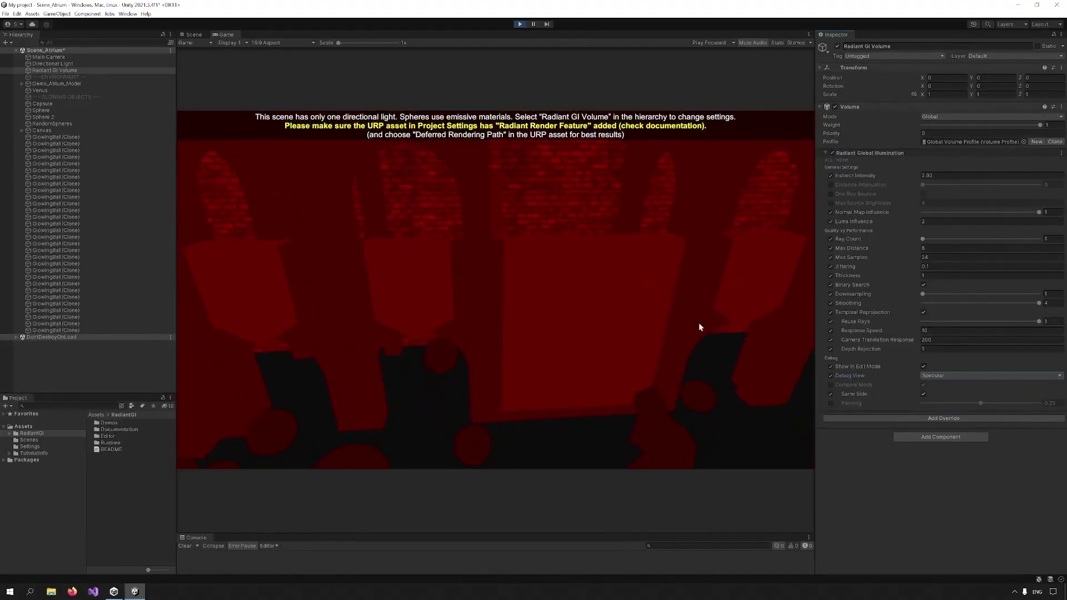
pyautogui.click(950, 376)
pyautogui.click(942, 420)
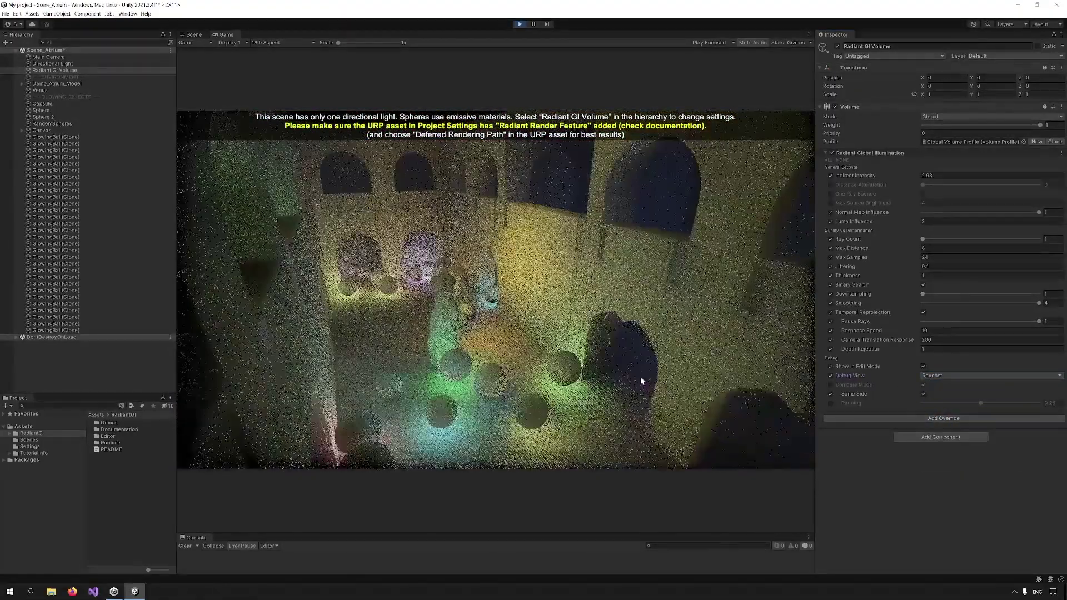
pyautogui.click(966, 375)
pyautogui.click(953, 425)
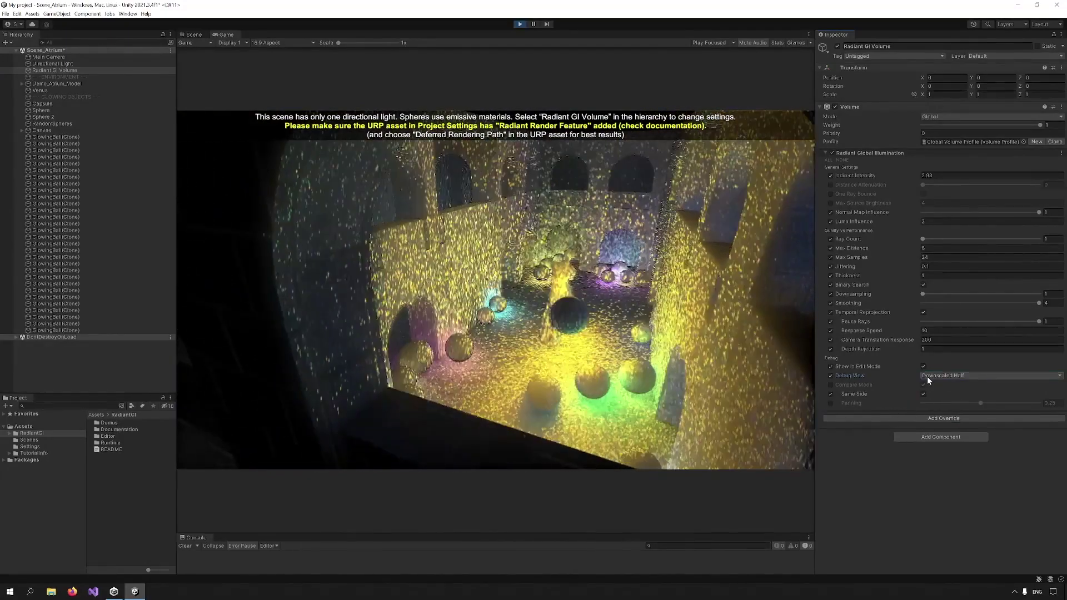
pyautogui.click(927, 376)
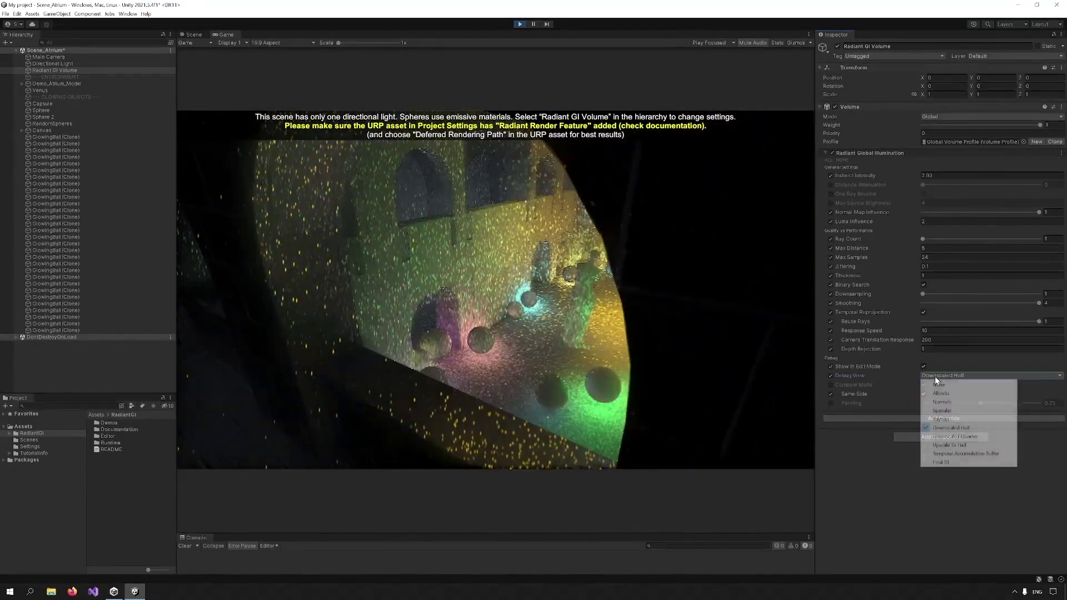
pyautogui.click(933, 436)
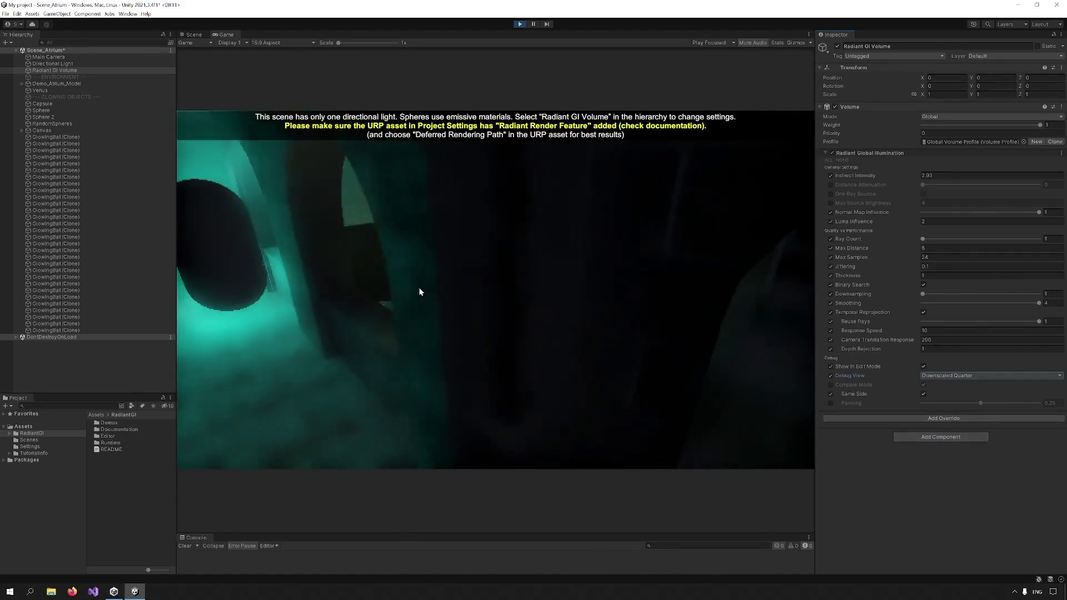
# Step: Inspect the Upscale To Half and Temporal Accumulation Buffer debug views, and end on Final GI
pyautogui.click(943, 376)
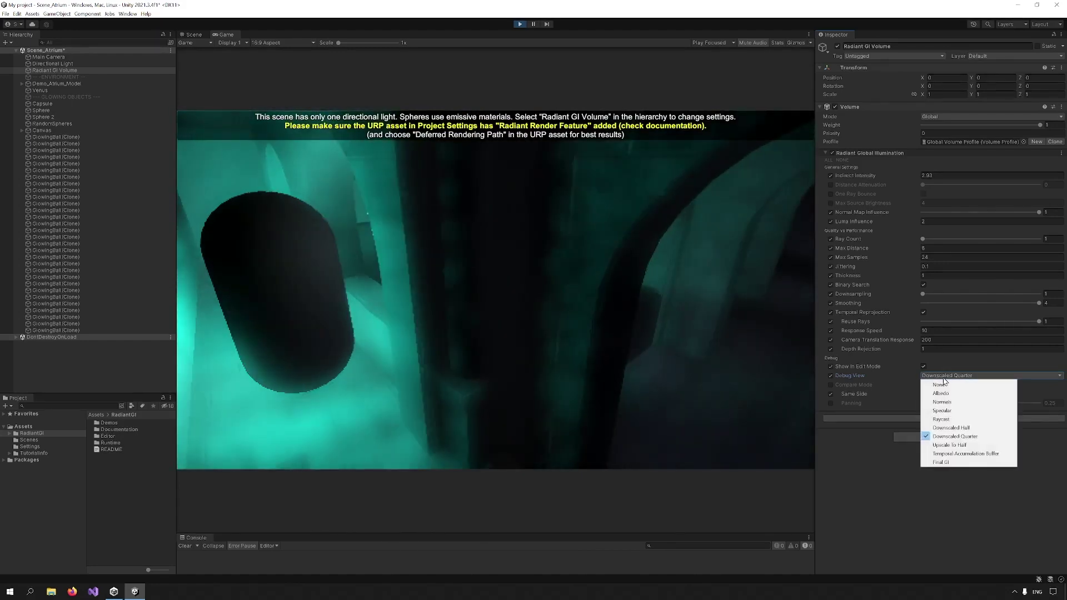
pyautogui.click(950, 445)
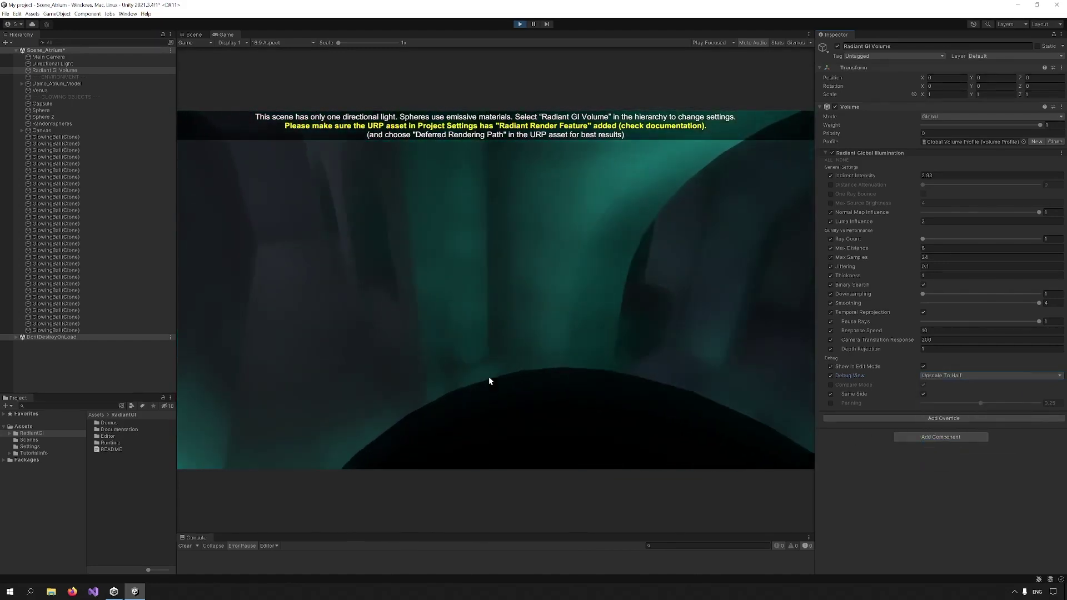
pyautogui.click(940, 376)
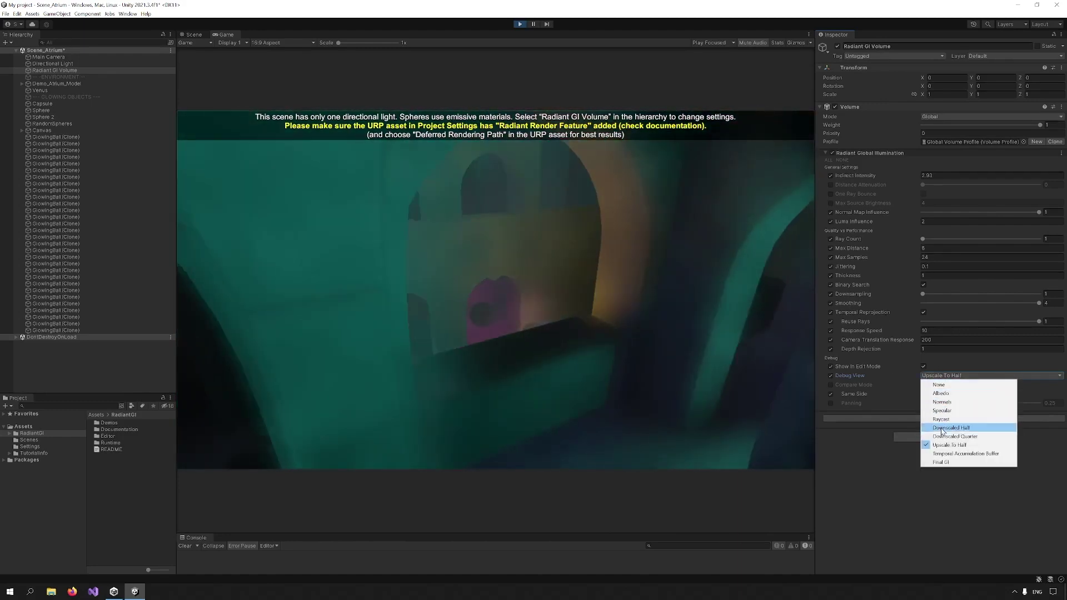
pyautogui.click(989, 455)
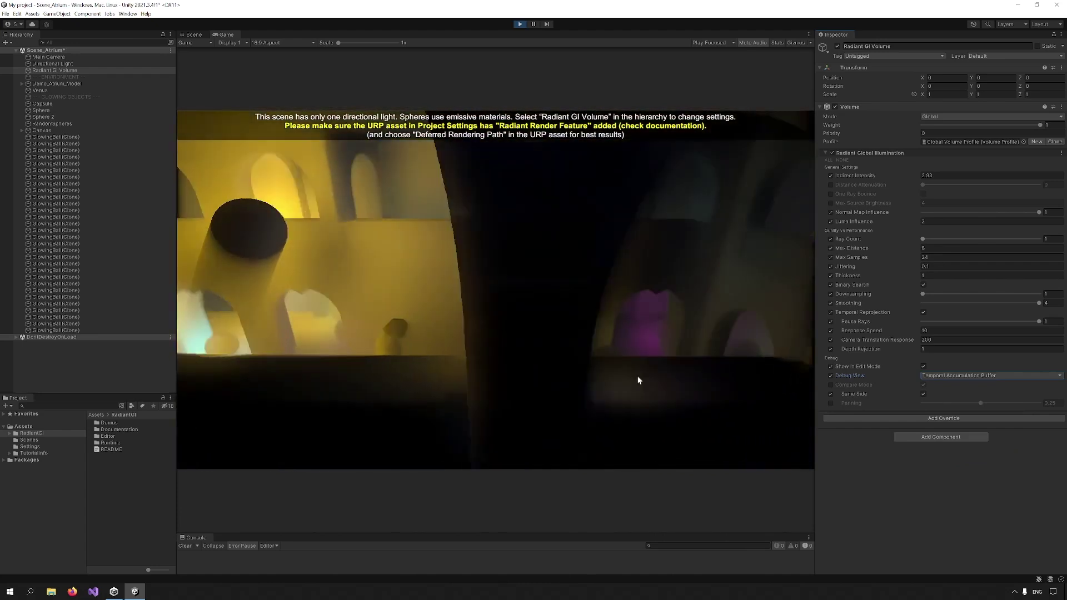
pyautogui.click(965, 377)
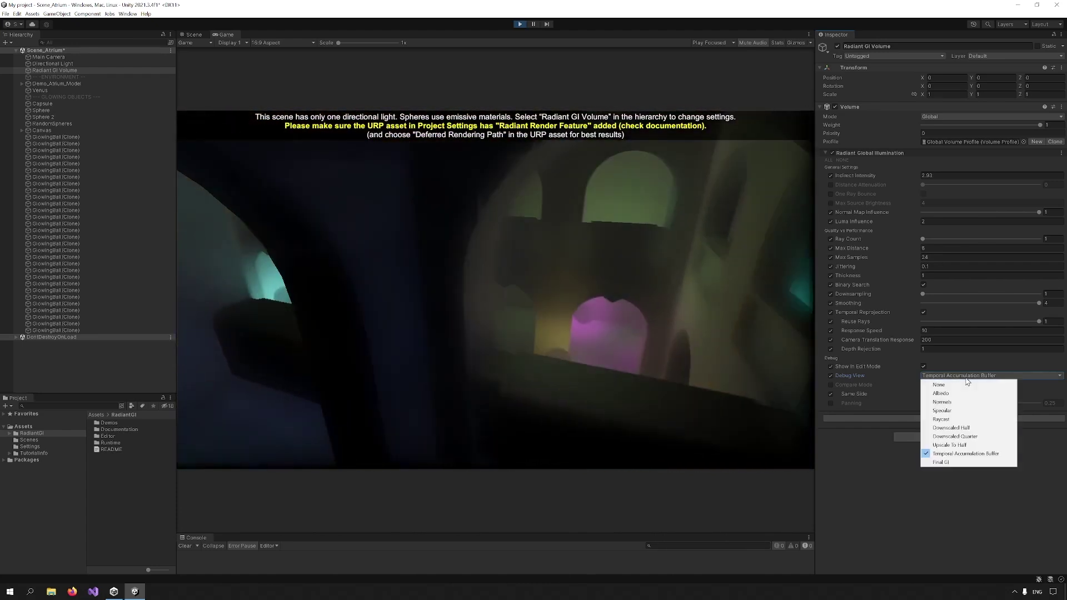
pyautogui.click(955, 462)
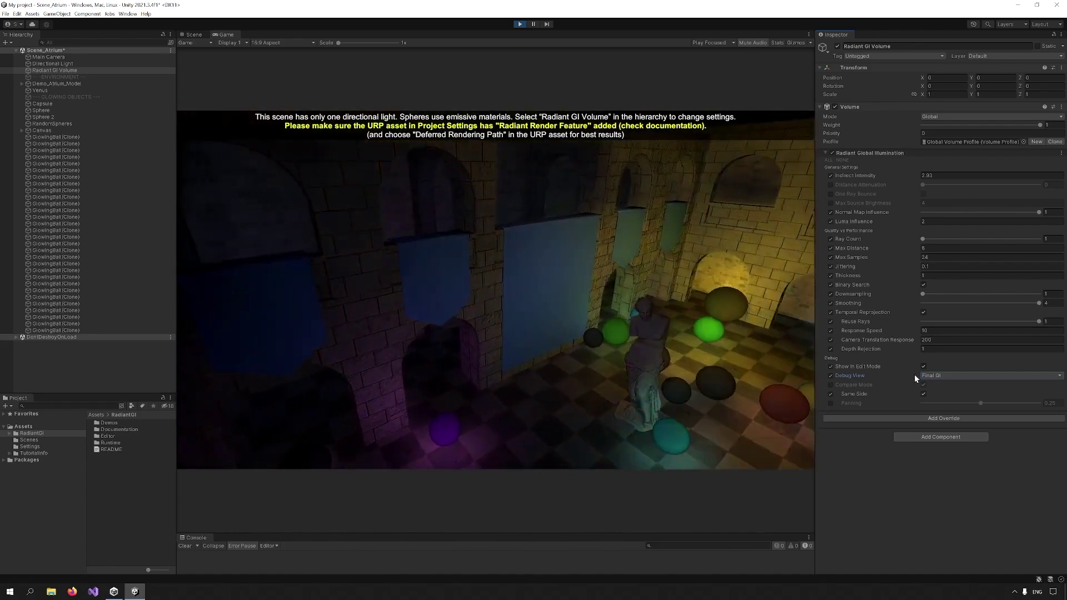
# Step: Set the Radiant GI volume's Debug View to None and enable the Compare Mode override
pyautogui.click(953, 376)
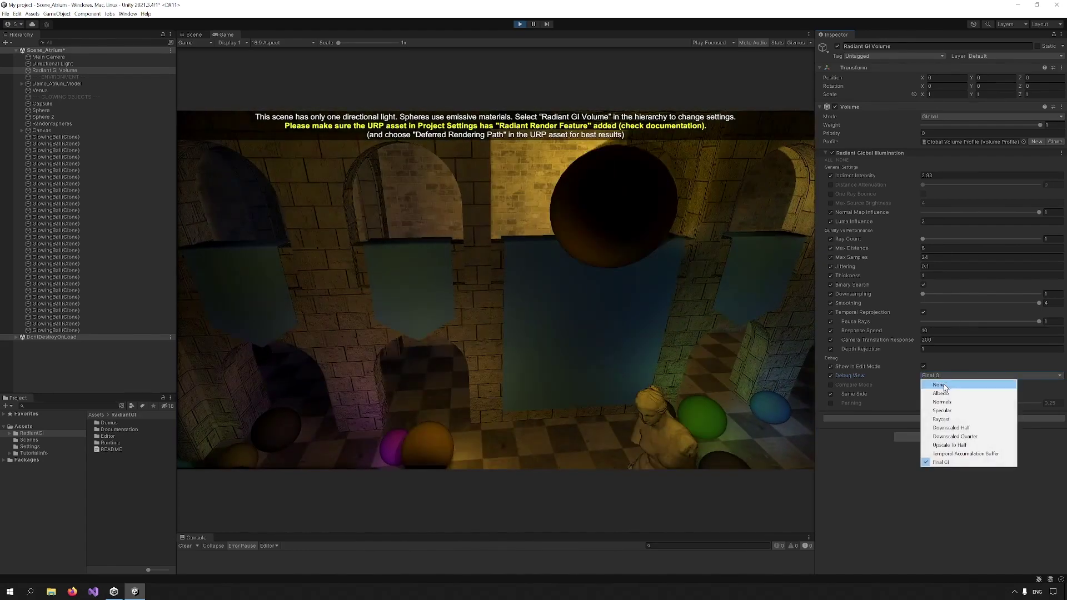
pyautogui.click(944, 384)
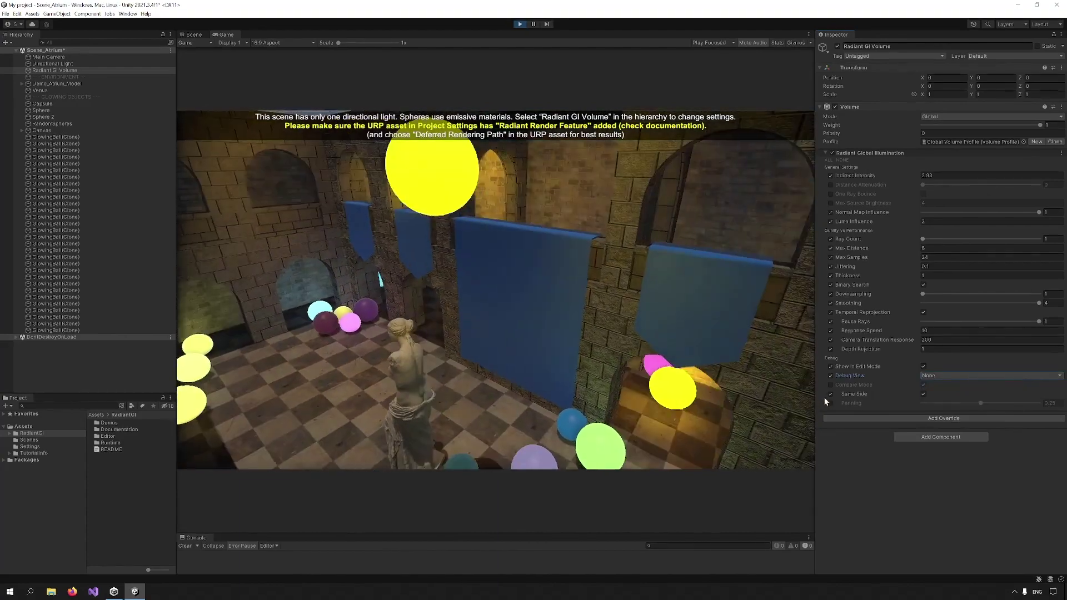
pyautogui.click(831, 385)
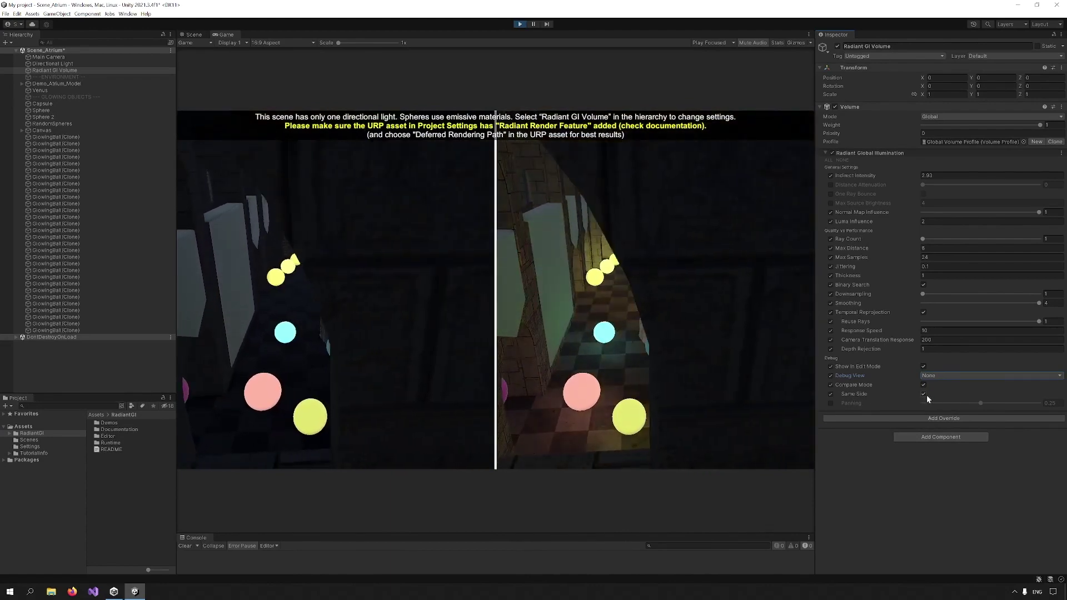
# Step: Turn off Same Side for the comparison, and override Line Angle to about 1.34 and Line Width to about 0.005
pyautogui.click(924, 394)
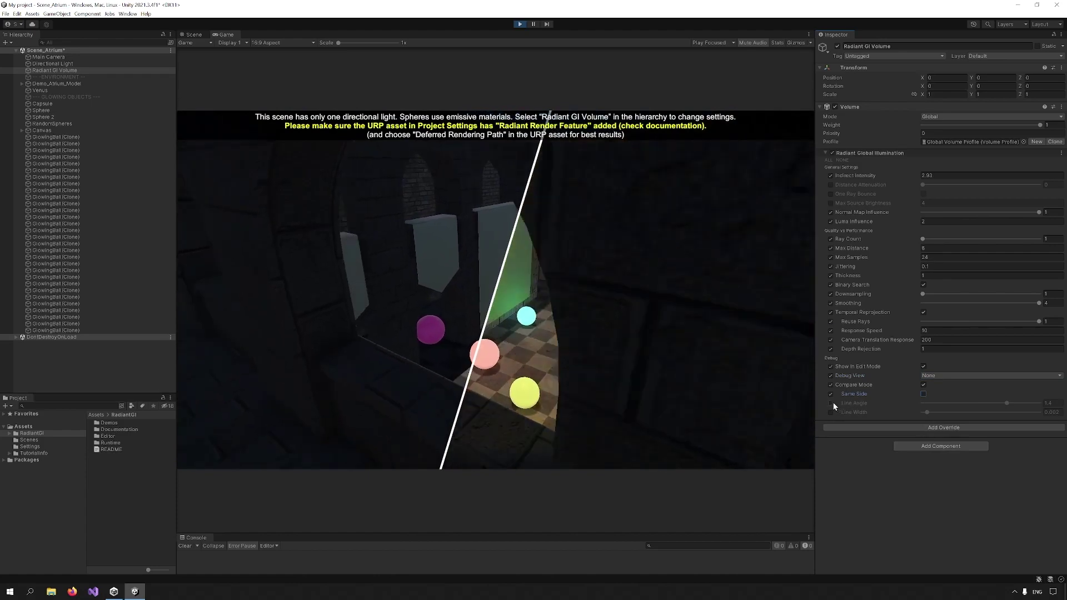
pyautogui.click(831, 403)
pyautogui.moveTo(1009, 405)
pyautogui.mouseDown()
pyautogui.moveTo(966, 403)
pyautogui.moveTo(1018, 407)
pyautogui.moveTo(1008, 407)
pyautogui.mouseUp()
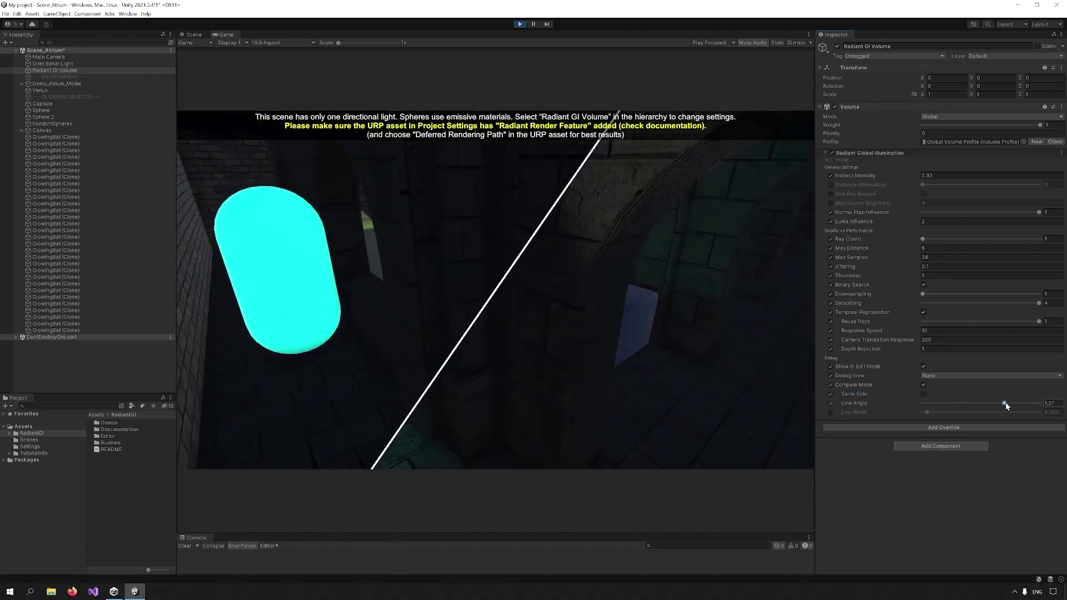
pyautogui.click(831, 412)
pyautogui.moveTo(935, 413)
pyautogui.mouseDown()
pyautogui.moveTo(953, 415)
pyautogui.moveTo(937, 416)
pyautogui.mouseUp()
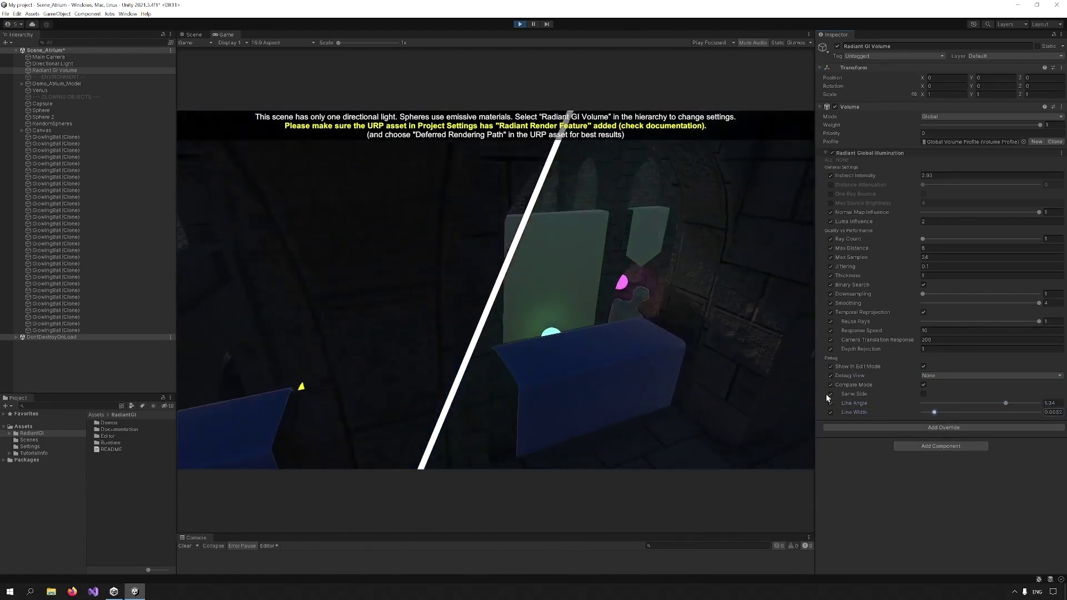
# Step: Turn Same Side back on, enable the Panning override and lower its value to shift the compared image area
pyautogui.click(923, 394)
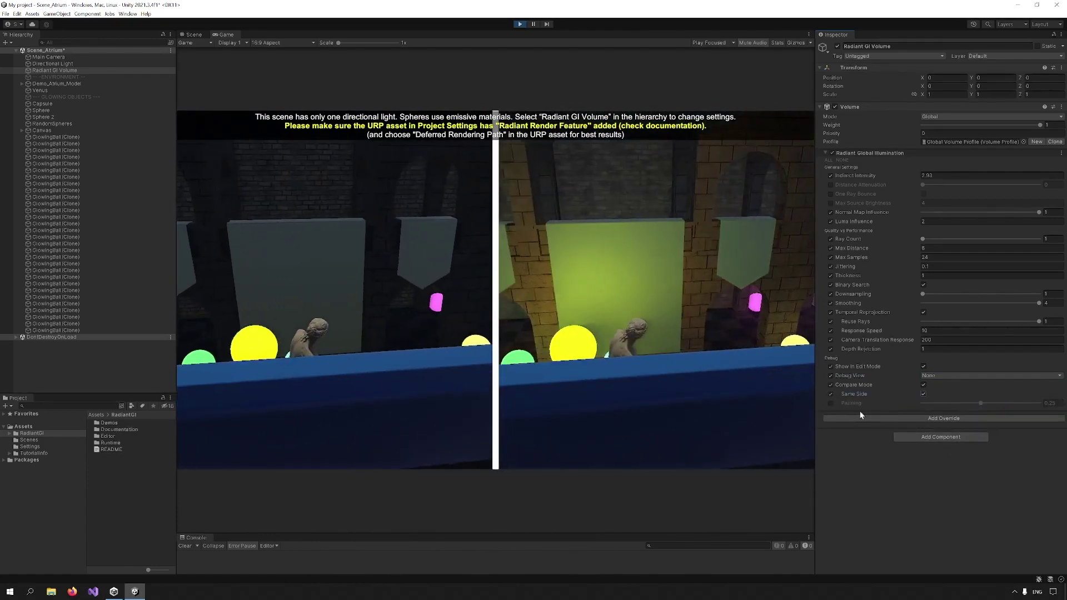
pyautogui.click(830, 403)
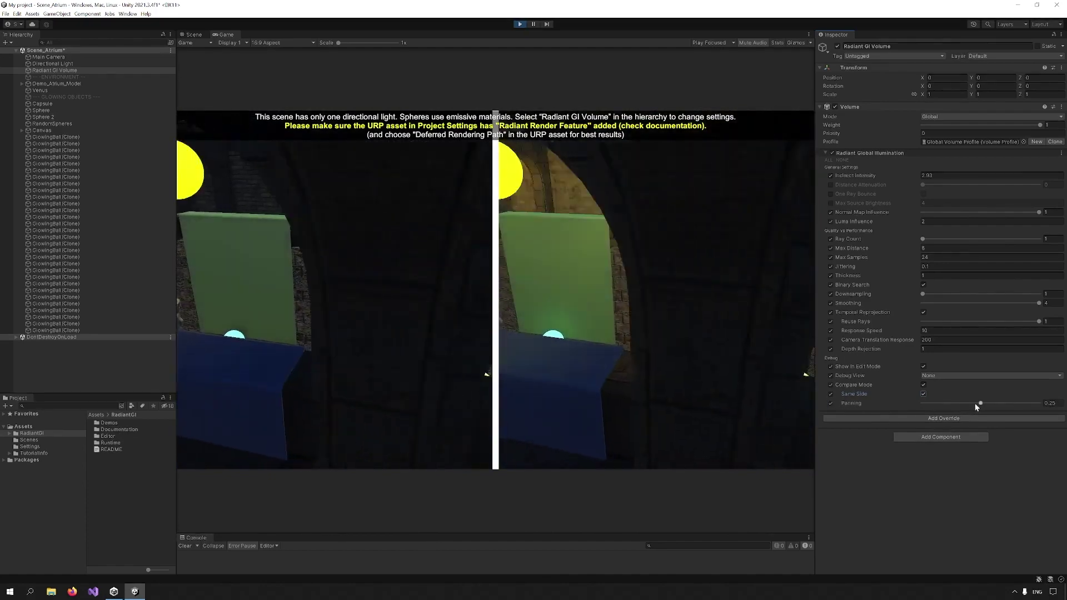
pyautogui.moveTo(981, 403)
pyautogui.mouseDown()
pyautogui.moveTo(962, 406)
pyautogui.moveTo(1003, 402)
pyautogui.moveTo(934, 400)
pyautogui.mouseUp()
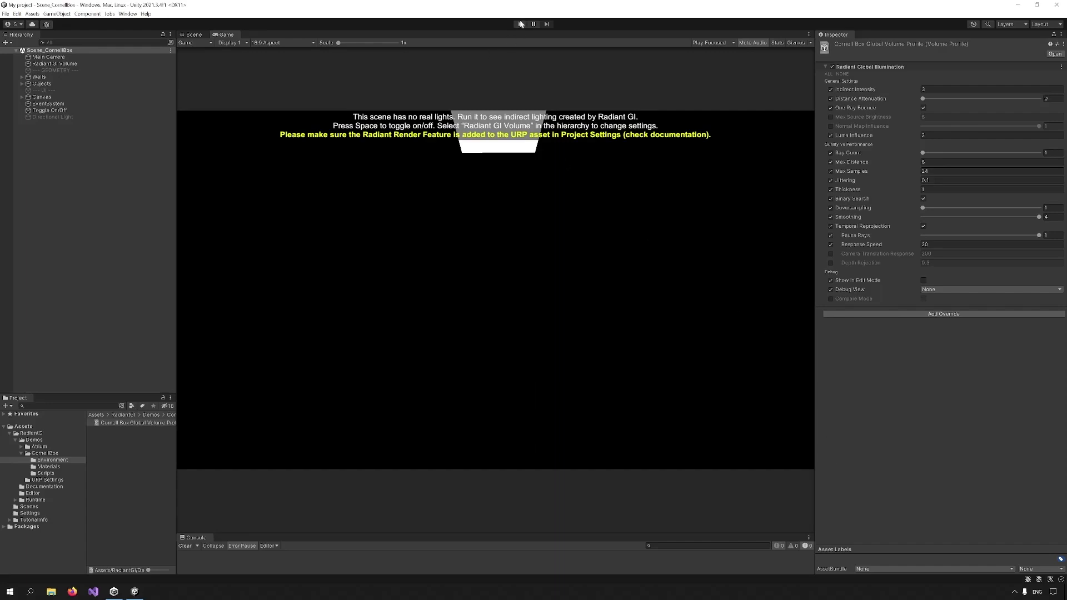
# Step: Select the Radiant GI Volume in the Cornell Box scene, run the scene to view its indirect lighting, and exit Play mode
pyautogui.click(35, 63)
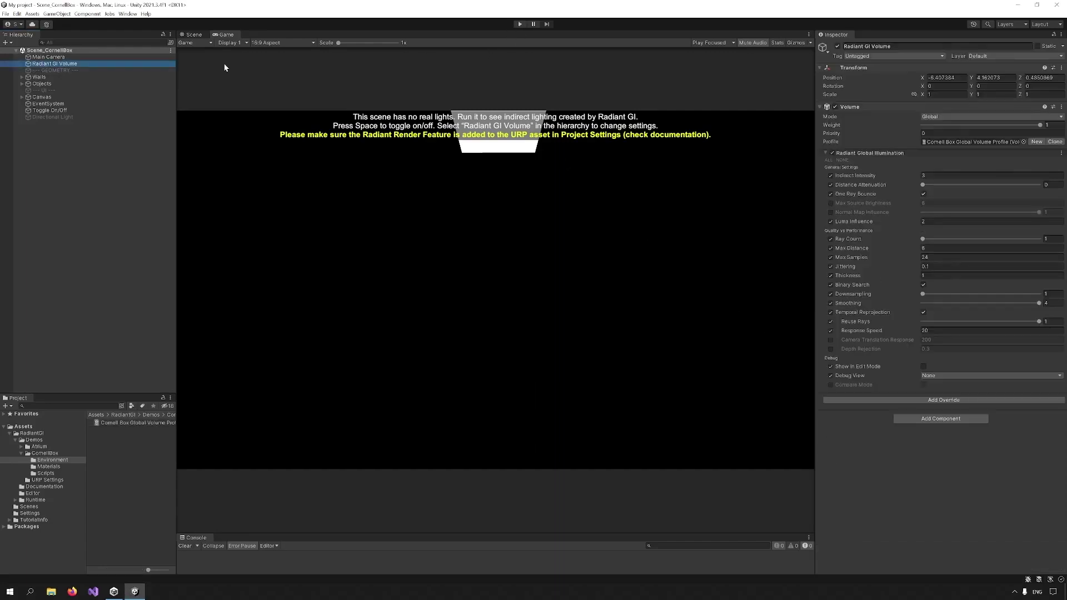
pyautogui.click(521, 25)
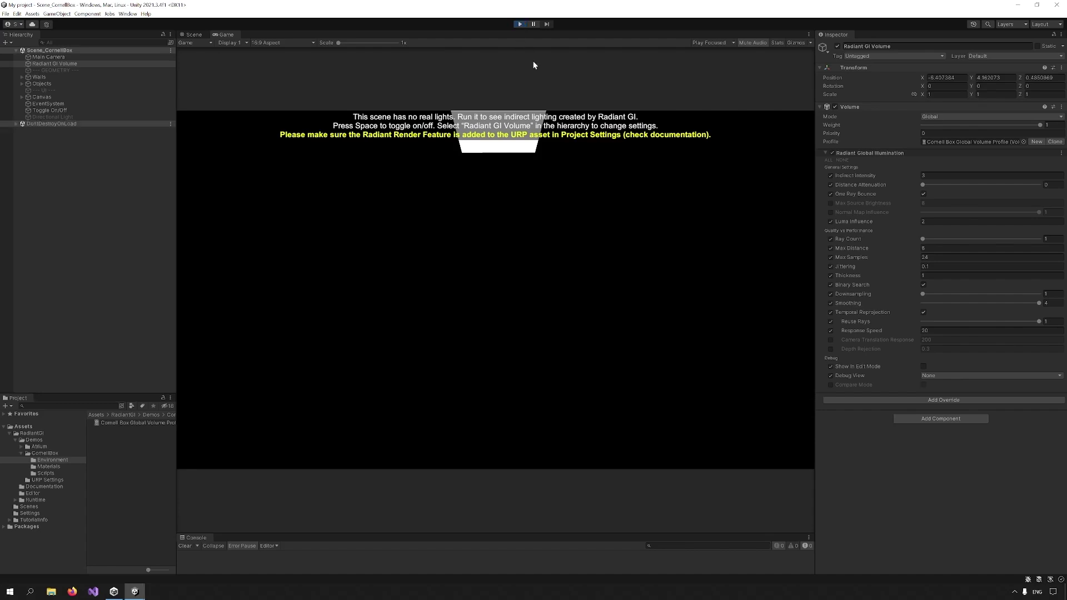
pyautogui.click(521, 25)
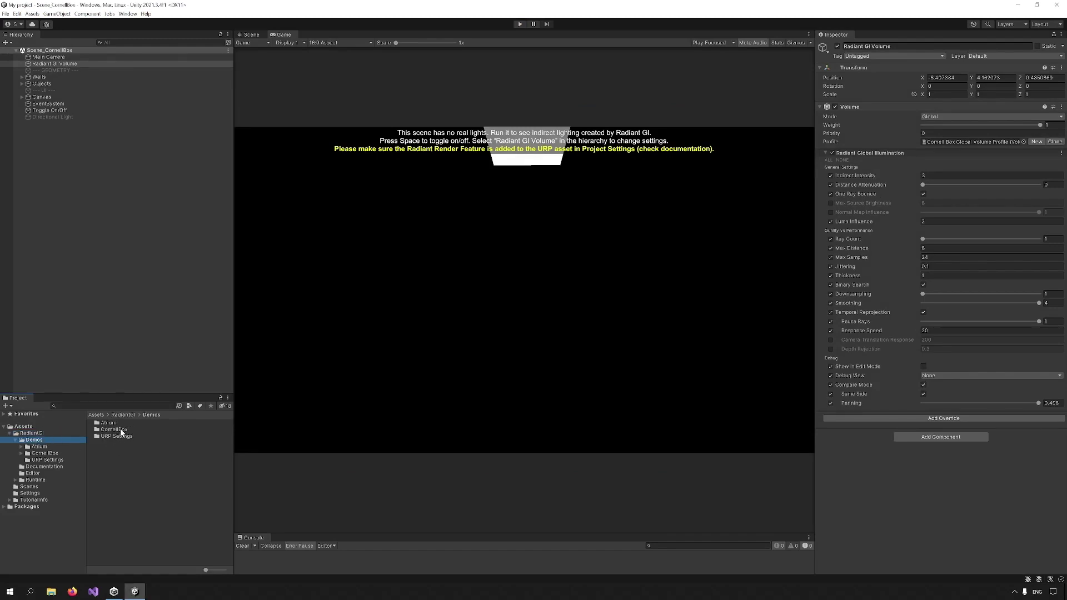
# Step: Browse the demo's URP Settings folder and the Runtime scripts, and examine the RadiantRenderFeature source code
pyautogui.doubleClick(113, 437)
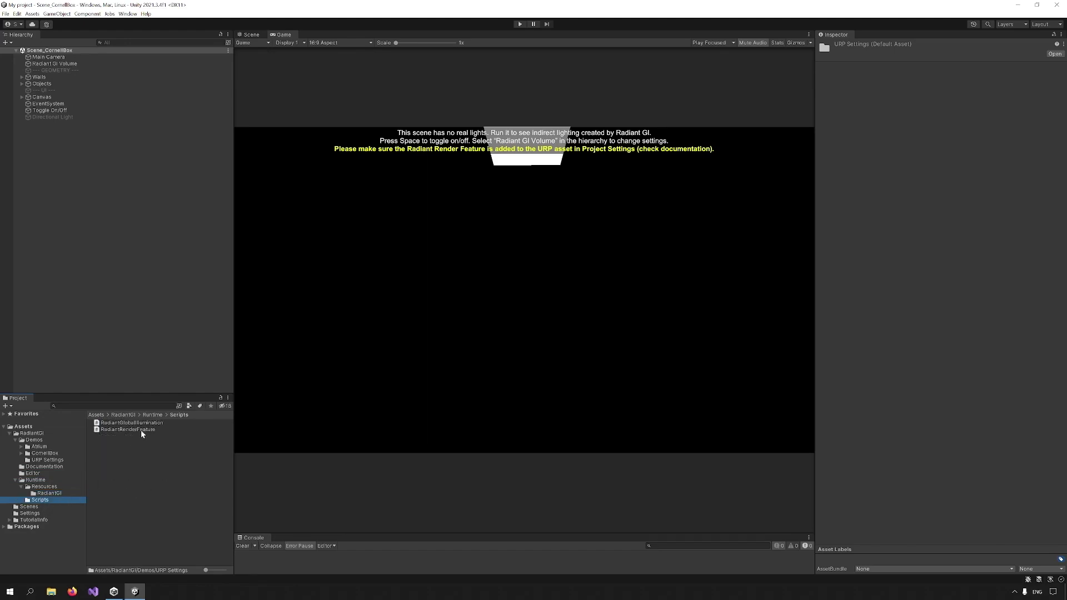
pyautogui.click(125, 424)
pyautogui.click(125, 429)
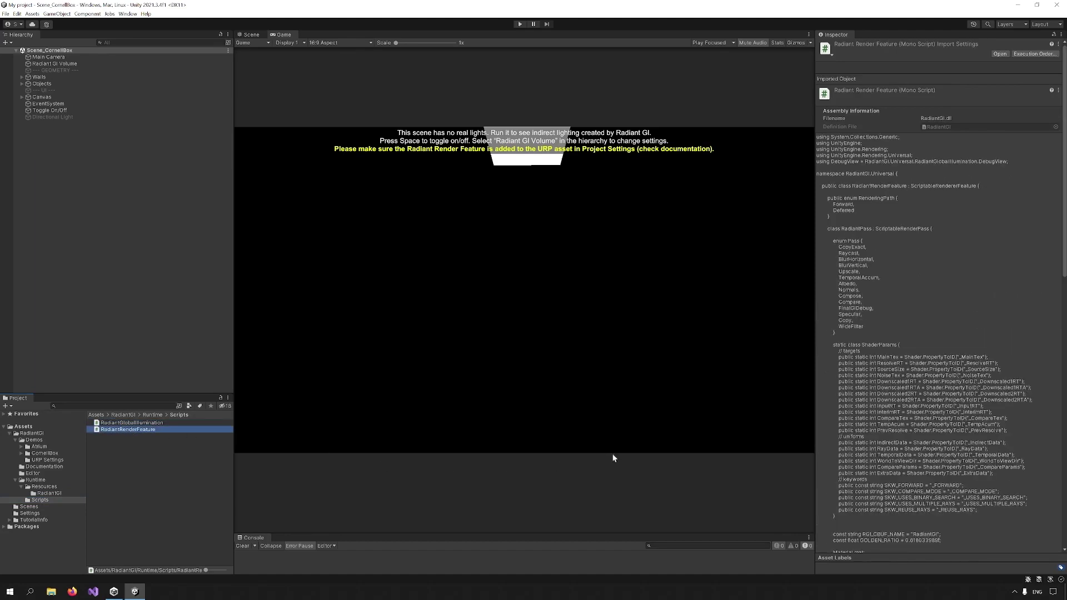
pyautogui.scroll(-15, 960, 336)
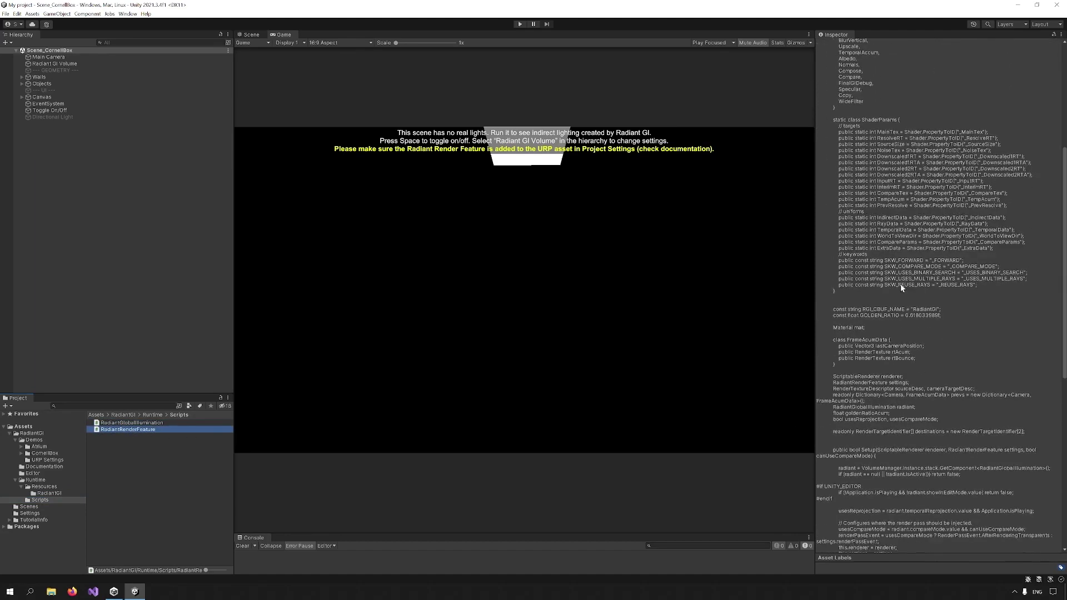